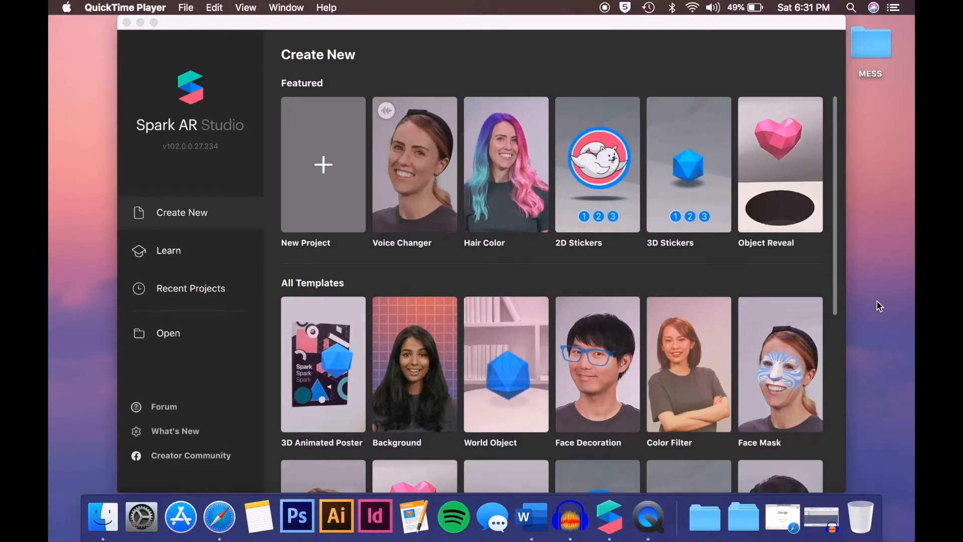
# - Look through the featured and complete lists of project templates on the start screen
pyautogui.scroll(-5, 661, 275)
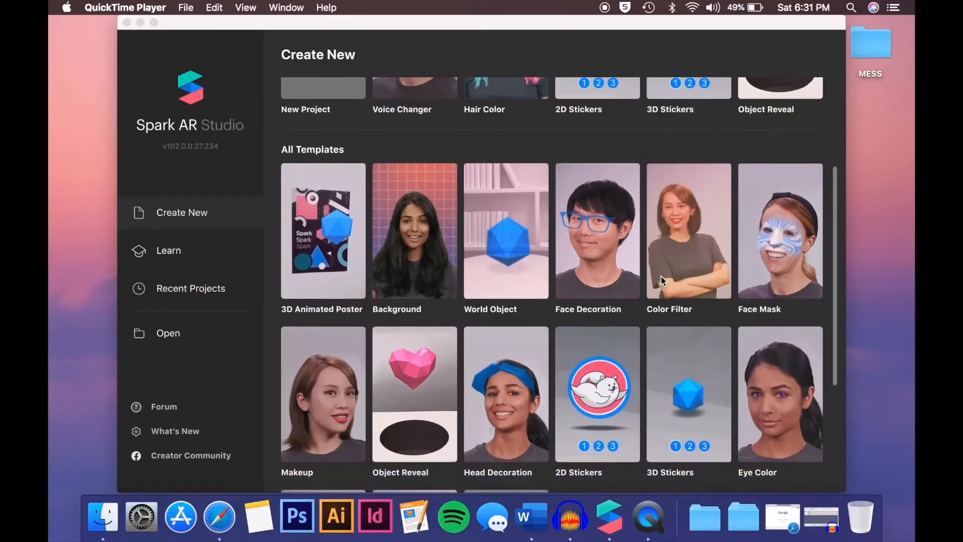
pyautogui.scroll(-5, 662, 281)
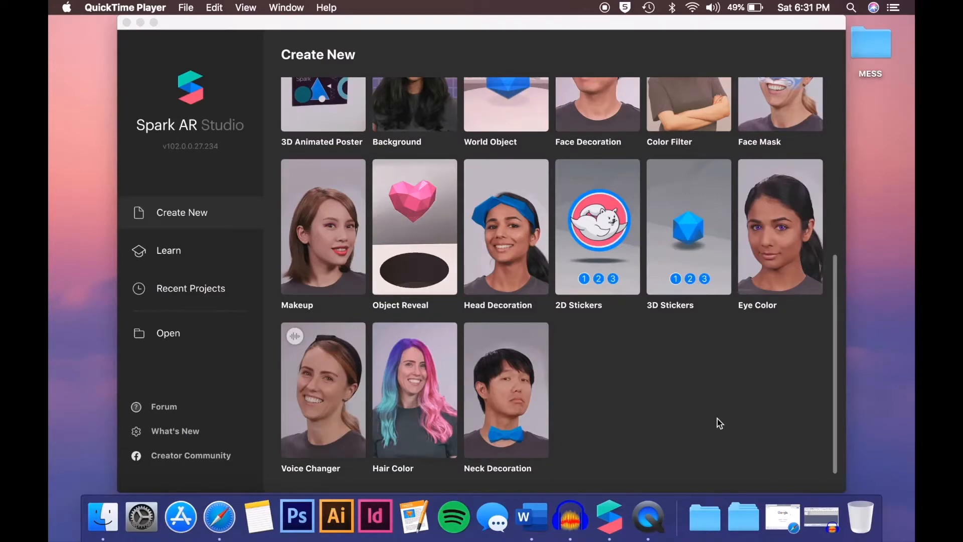
pyautogui.scroll(6, 719, 423)
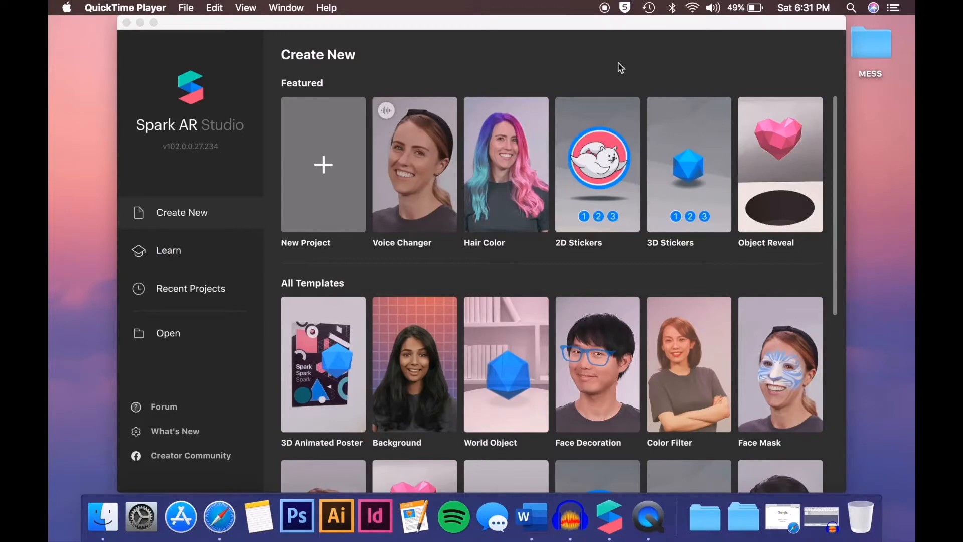
# - Switch to Safari, search Google for "spark ar studio", open the Spark AR website, and minimize the browser window
pyautogui.click(783, 517)
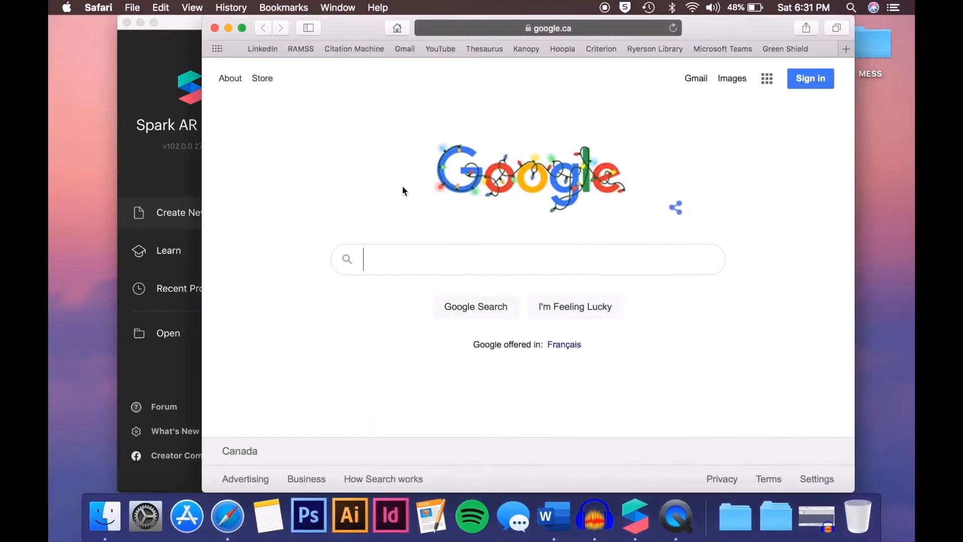
pyautogui.write('spark ar')
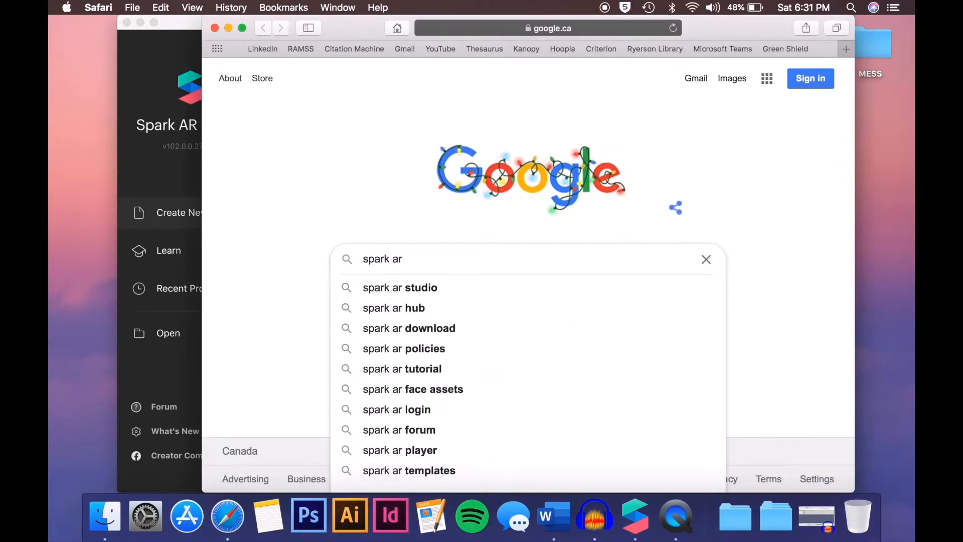
pyautogui.click(401, 287)
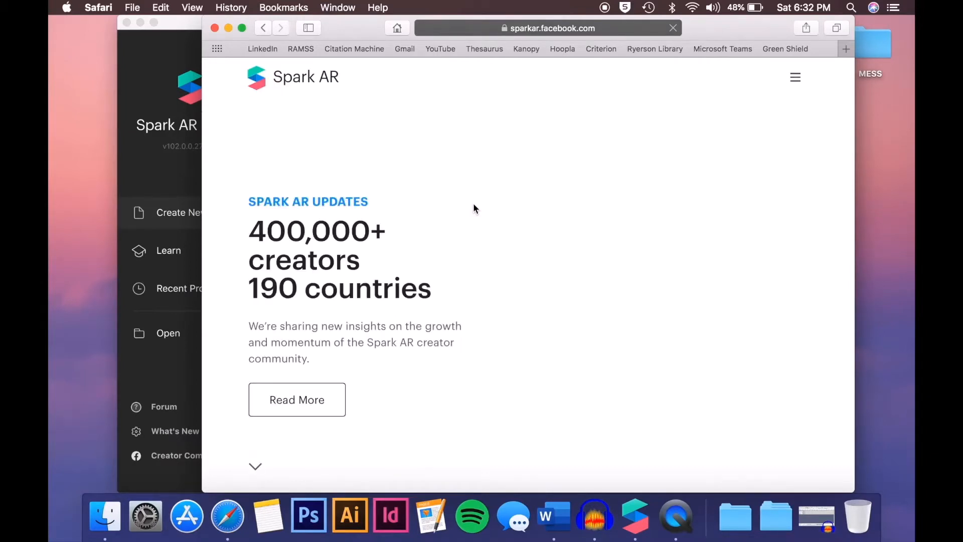
pyautogui.click(229, 28)
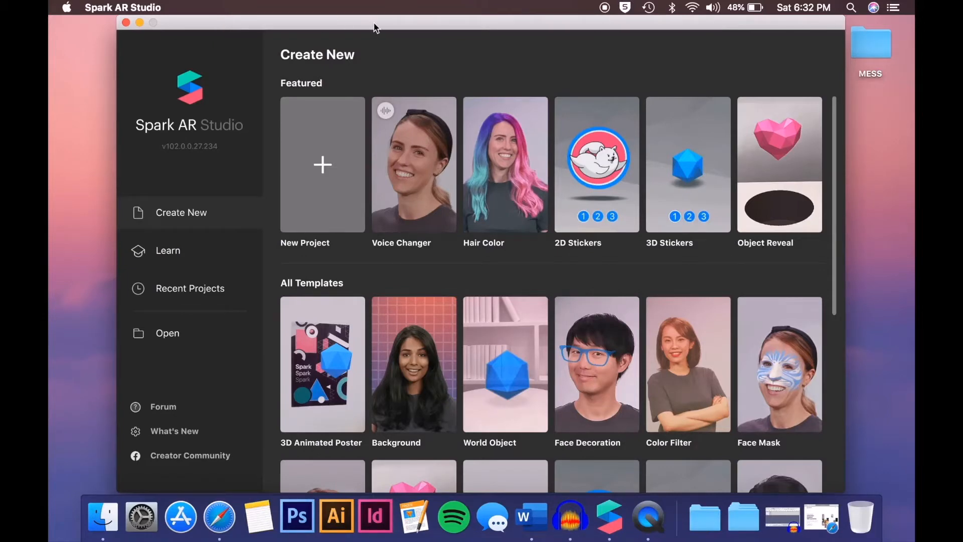
# - Create a new blank project and enlarge the iPhone 8 preview window
pyautogui.click(329, 164)
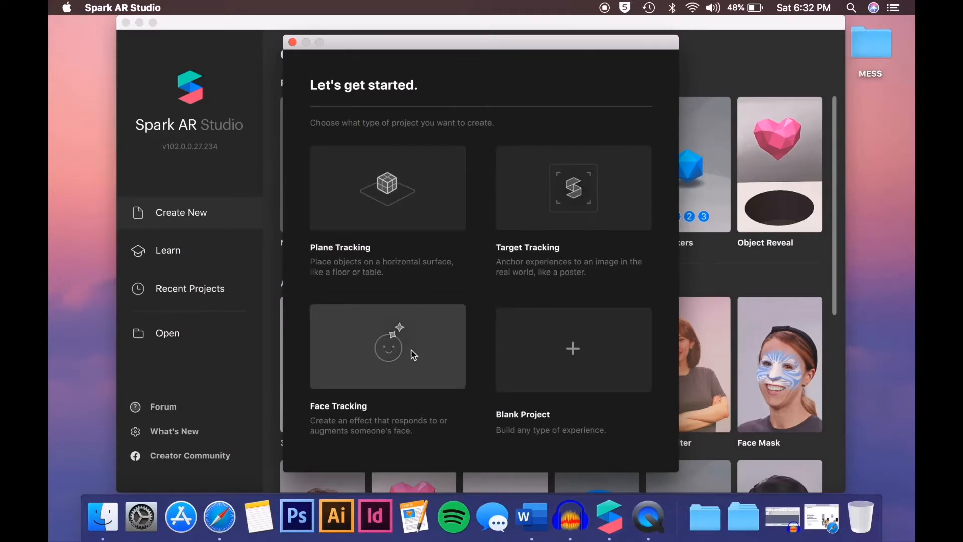
pyautogui.click(581, 356)
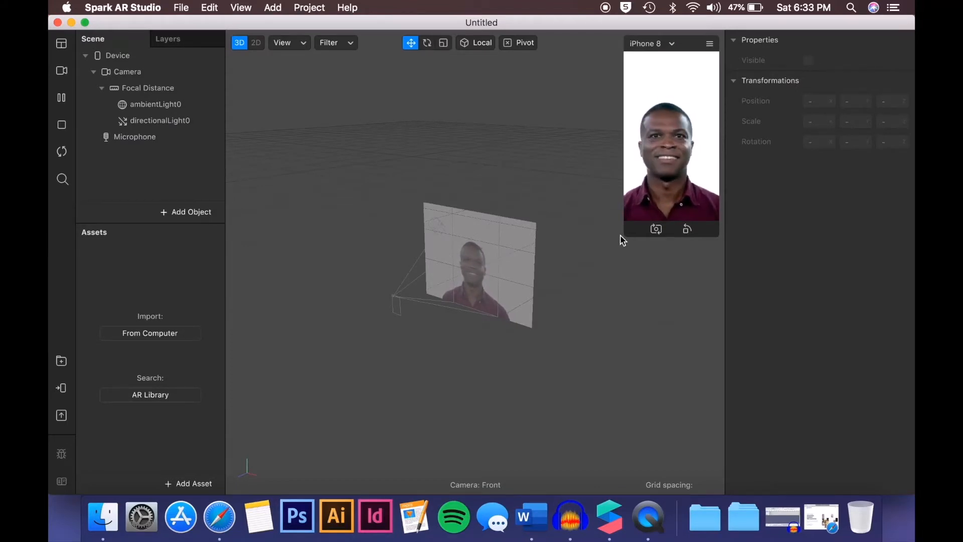
pyautogui.moveTo(624, 236); pyautogui.dragTo(541, 346)
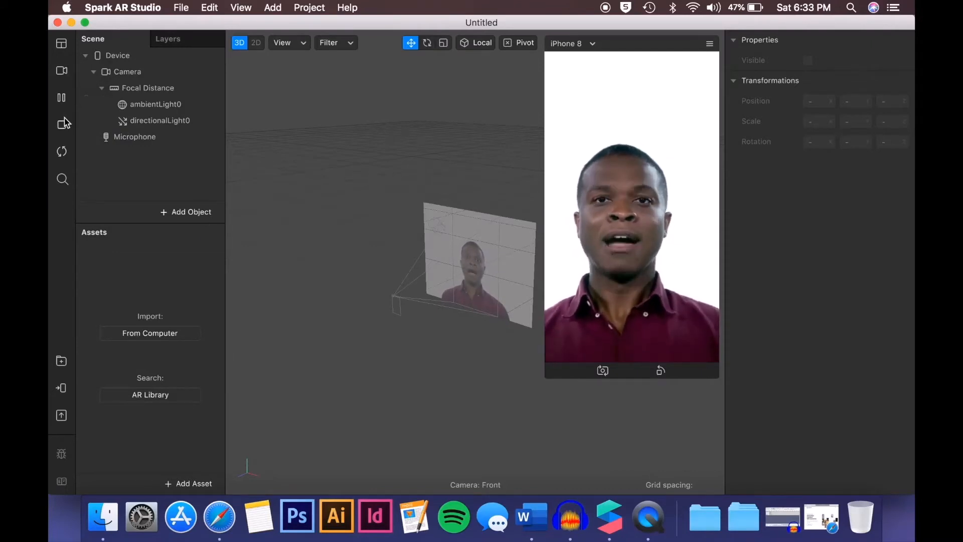
# - Preview several of the real-time simulation faces, ending on the first one in the list
pyautogui.click(63, 77)
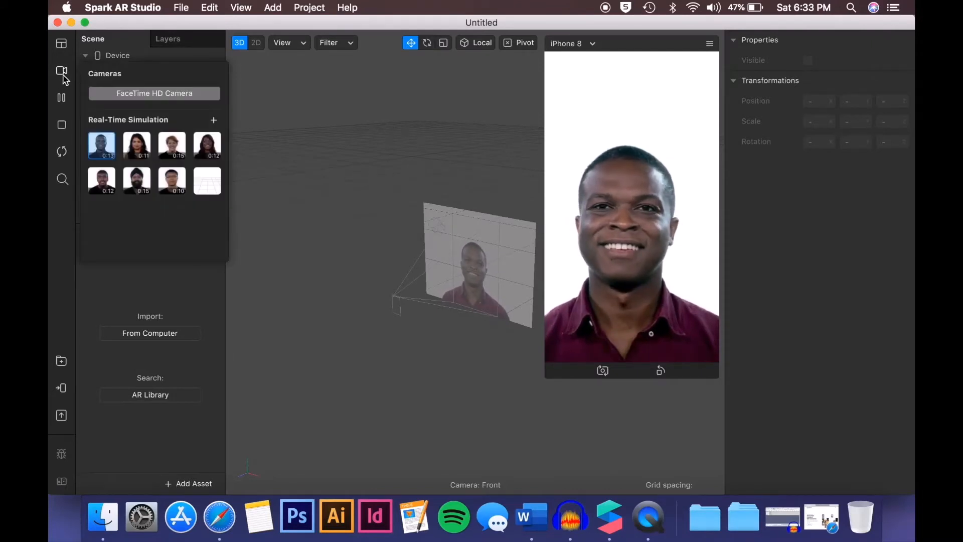
pyautogui.click(139, 153)
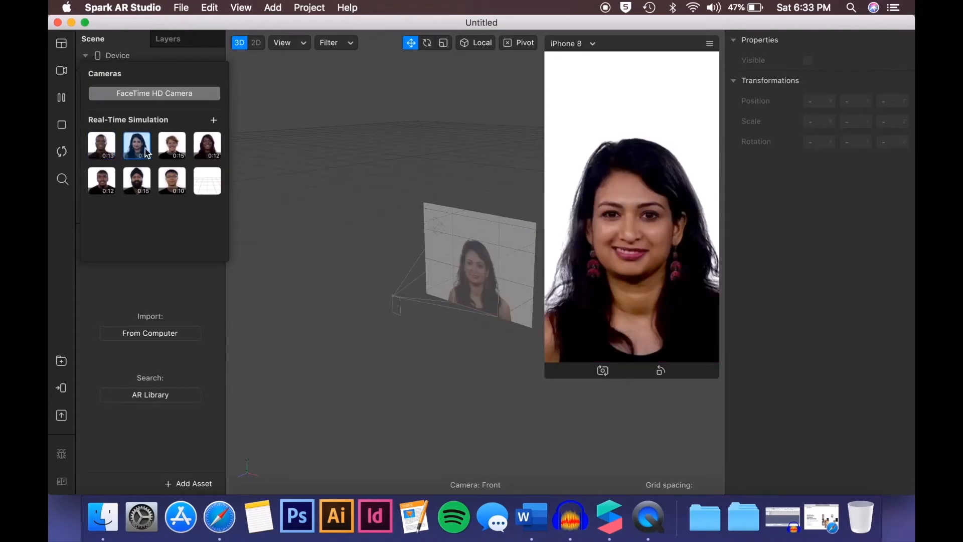
pyautogui.click(170, 149)
pyautogui.click(211, 152)
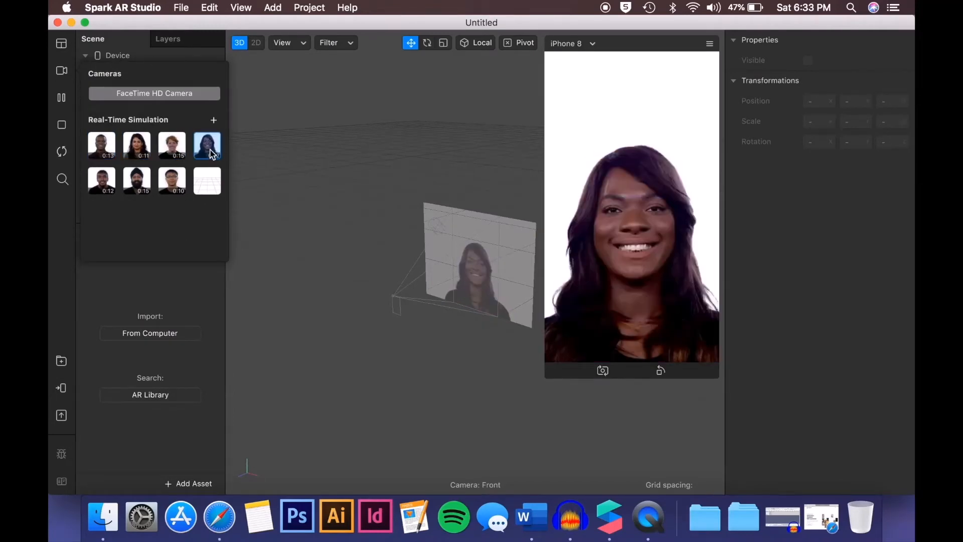
pyautogui.click(180, 178)
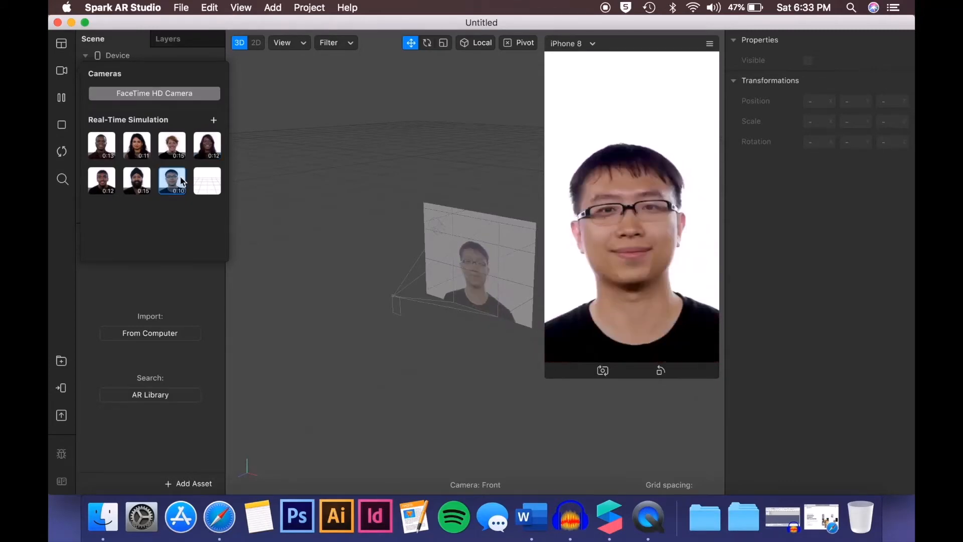
pyautogui.click(144, 181)
pyautogui.click(104, 183)
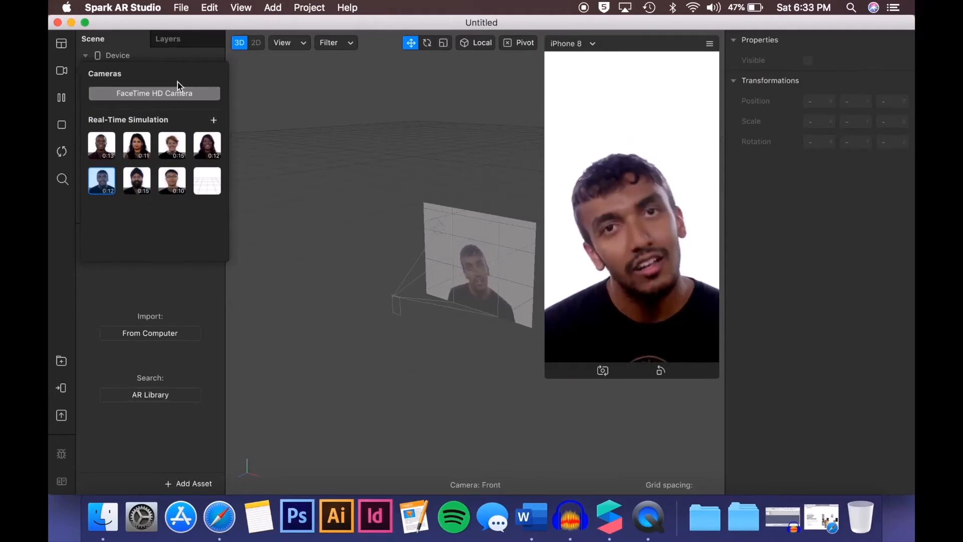
pyautogui.click(104, 147)
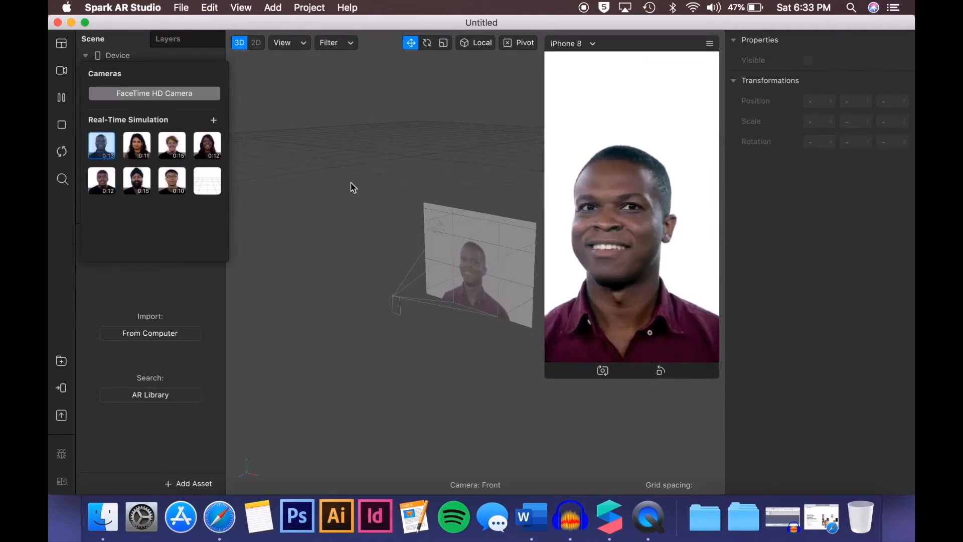
pyautogui.click(305, 145)
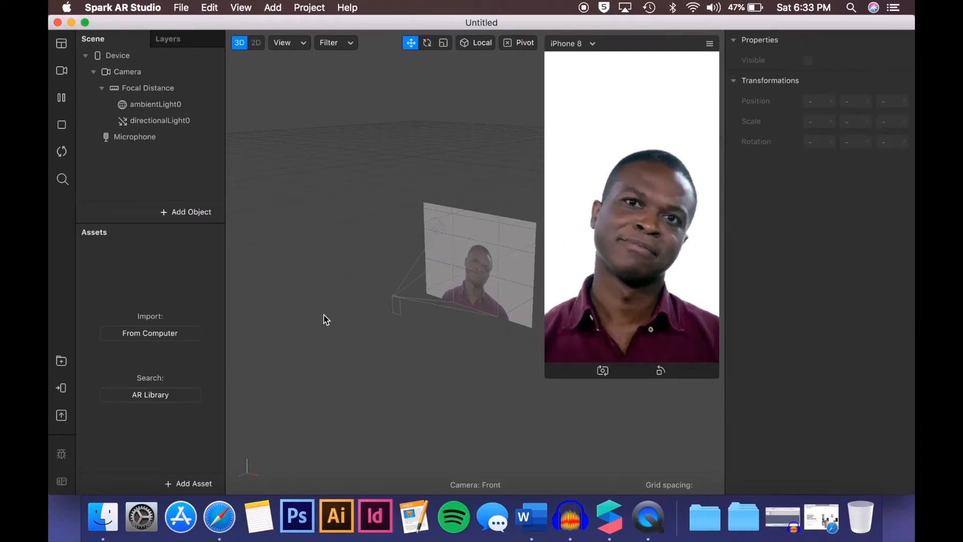
# - Insert a Face Mesh object into the scene
pyautogui.click(185, 212)
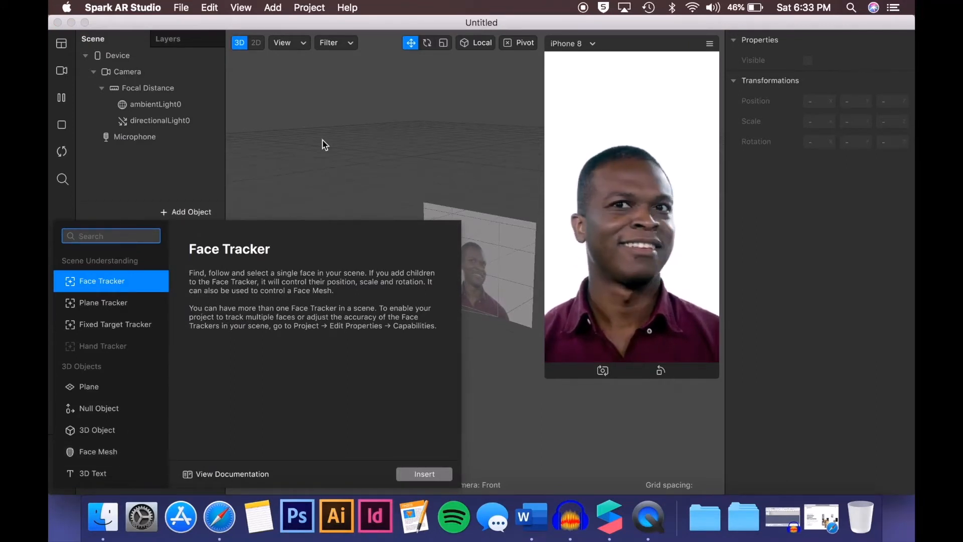
pyautogui.scroll(-5, 125, 425)
pyautogui.scroll(5, 128, 426)
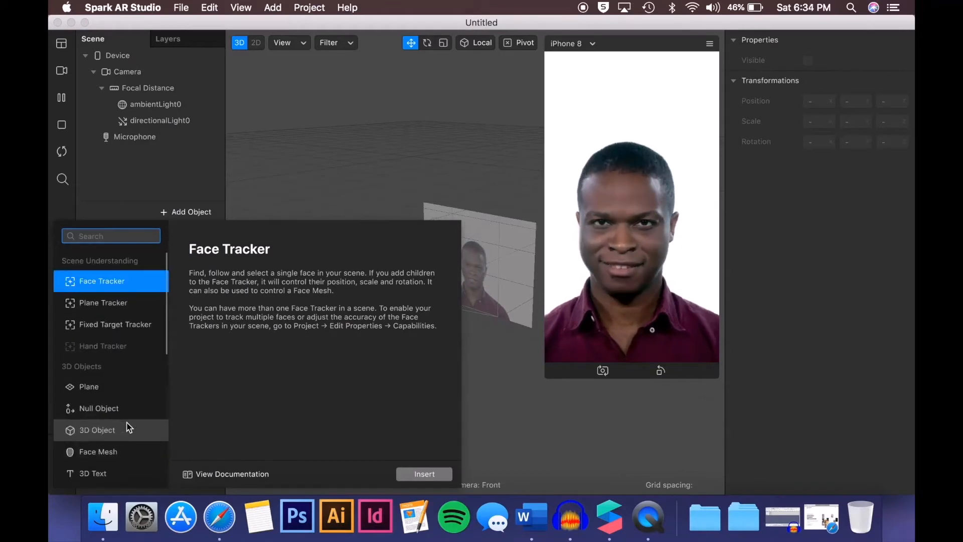
pyautogui.click(98, 458)
pyautogui.click(419, 474)
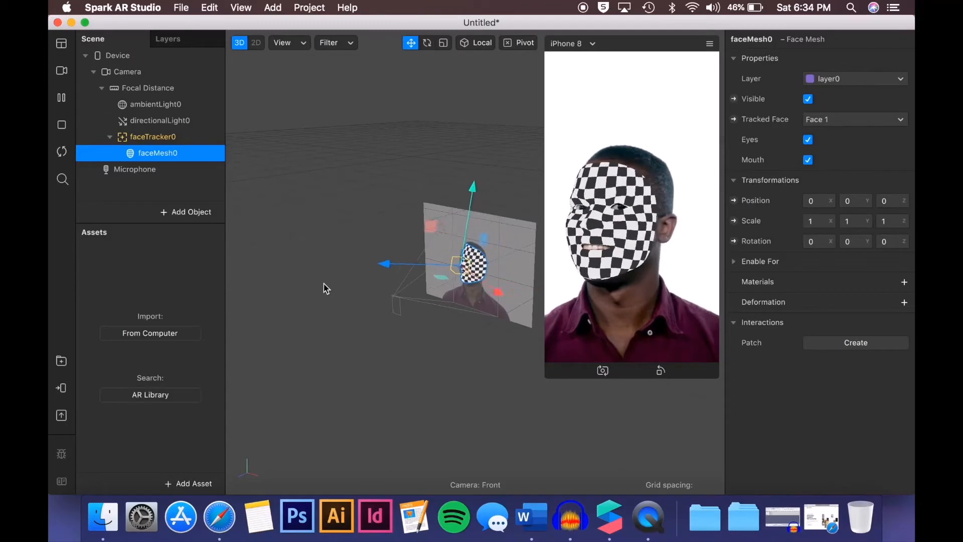
# - Add a new material asset and name it "Flower"
pyautogui.click(203, 485)
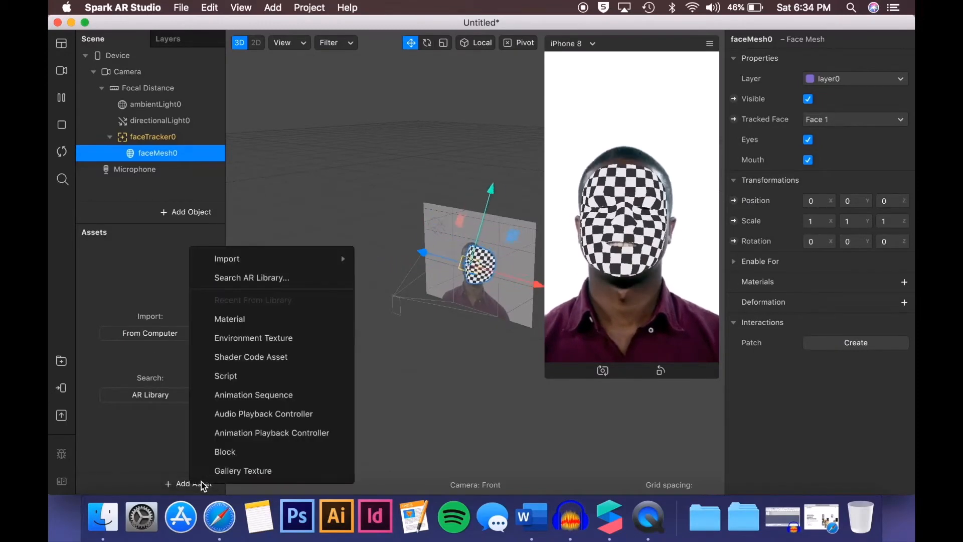
pyautogui.click(231, 319)
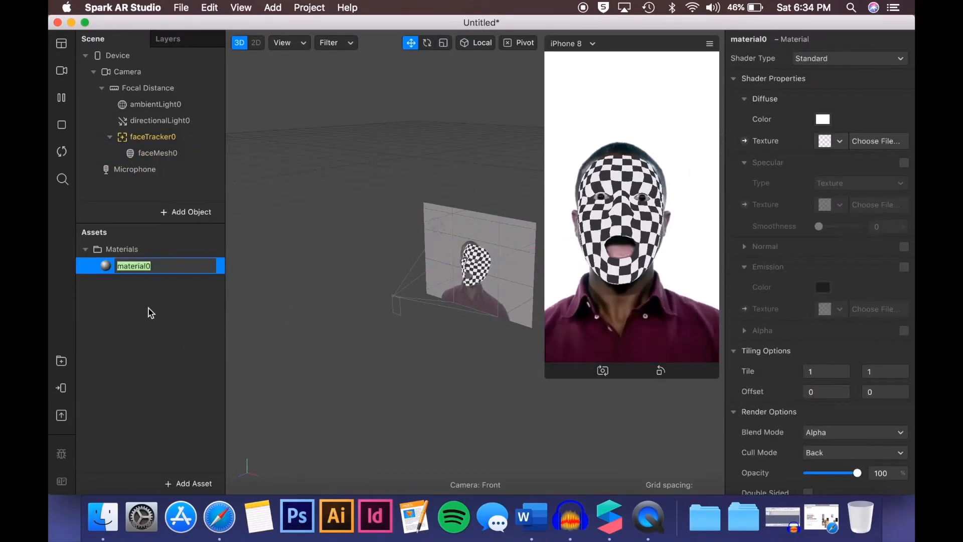
pyautogui.write('Flower')
pyautogui.press('Return')
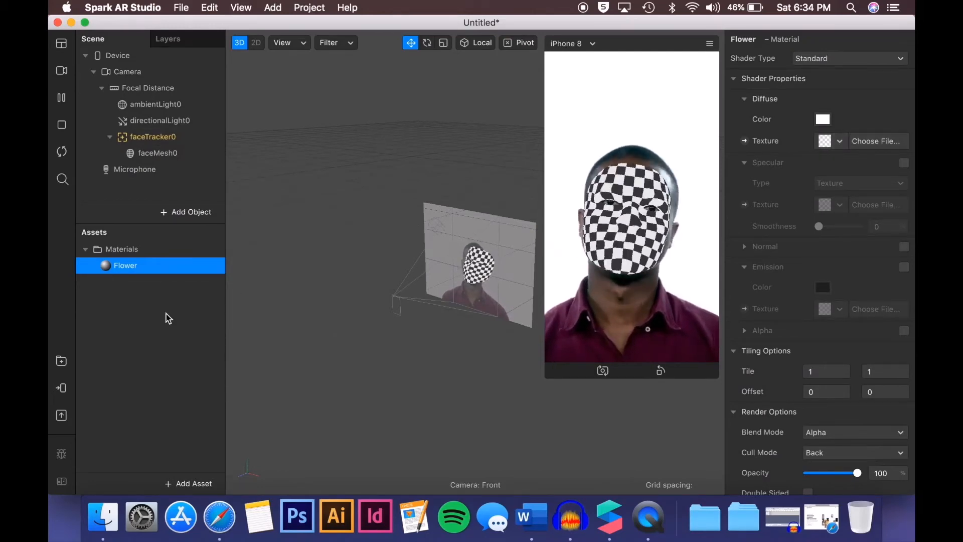
# - Assign the Flower material to the face mesh
pyautogui.click(145, 156)
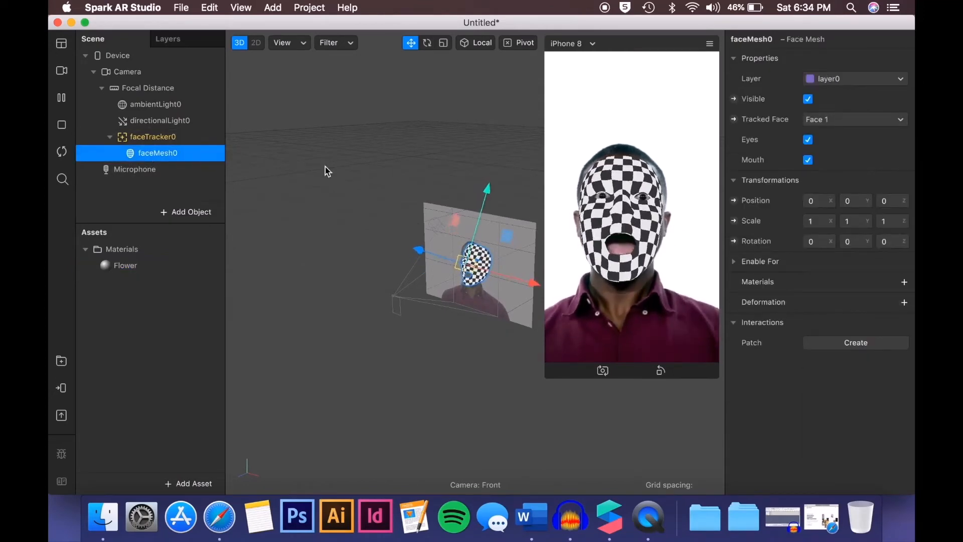
pyautogui.click(905, 283)
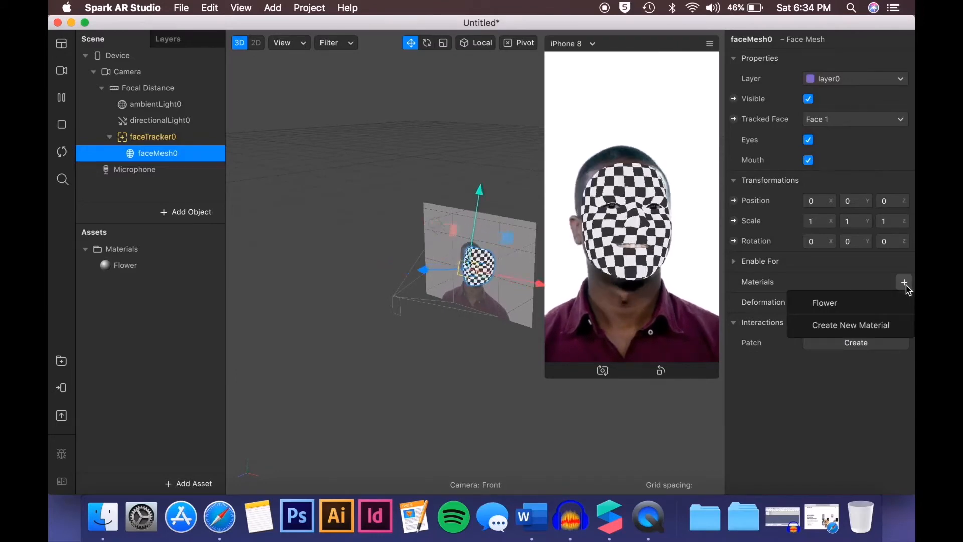
pyautogui.click(773, 266)
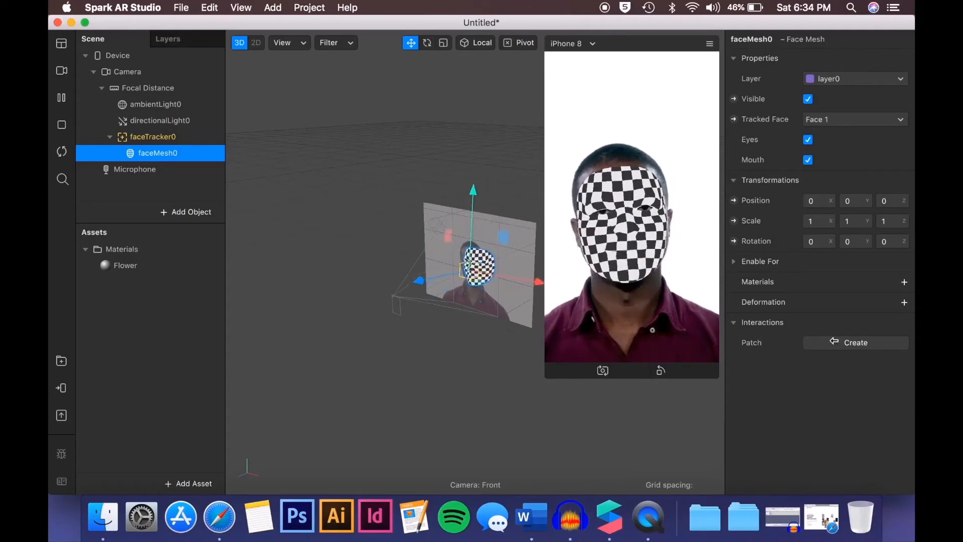
pyautogui.click(905, 281)
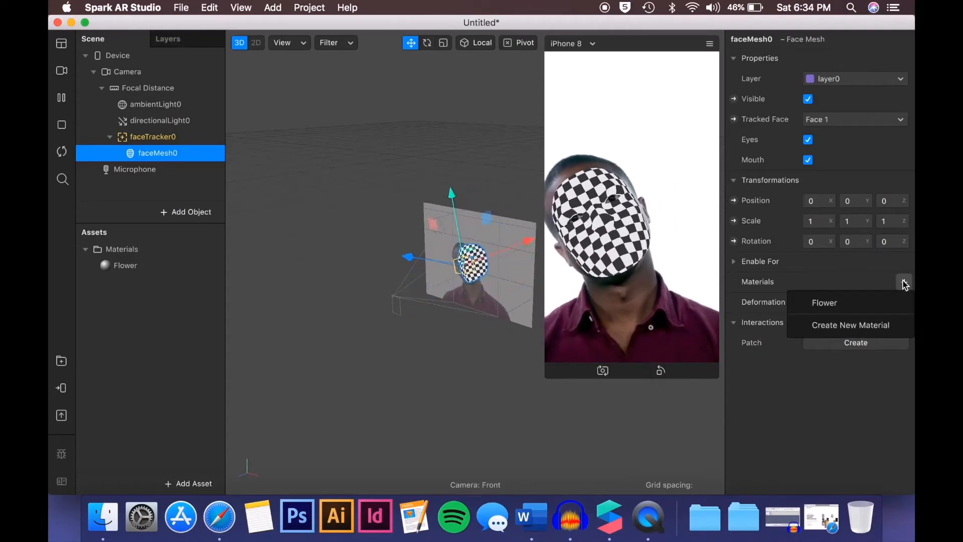
pyautogui.click(878, 305)
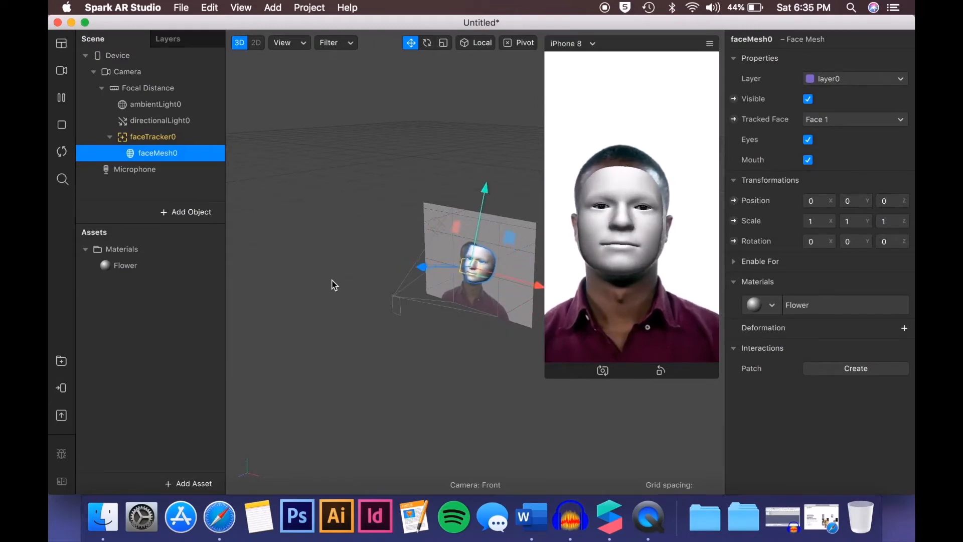
pyautogui.click(309, 7)
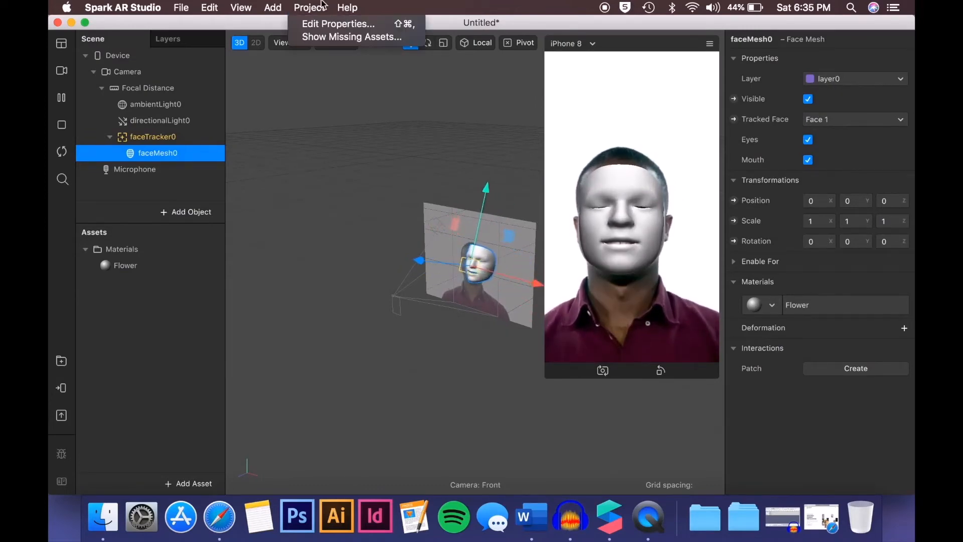
pyautogui.moveTo(352, 5)
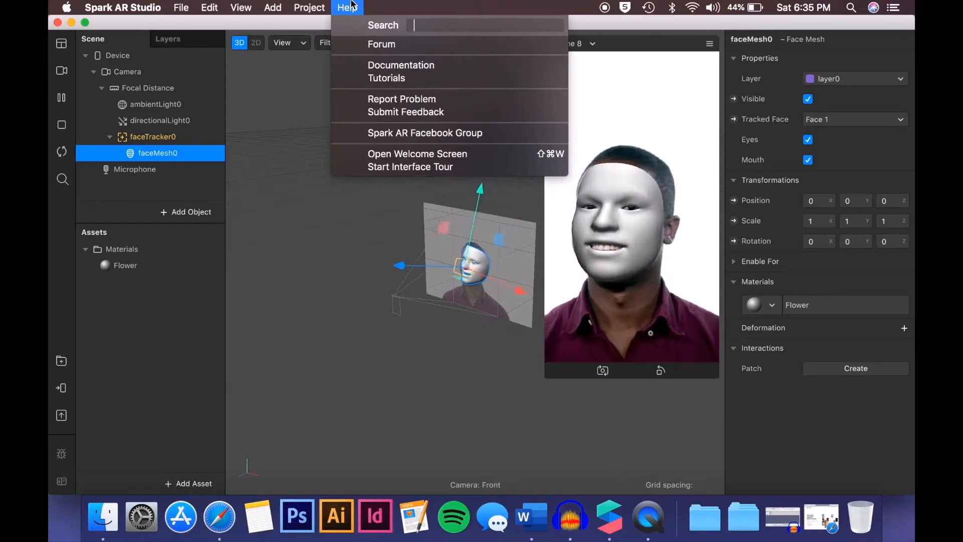
pyautogui.click(351, 4)
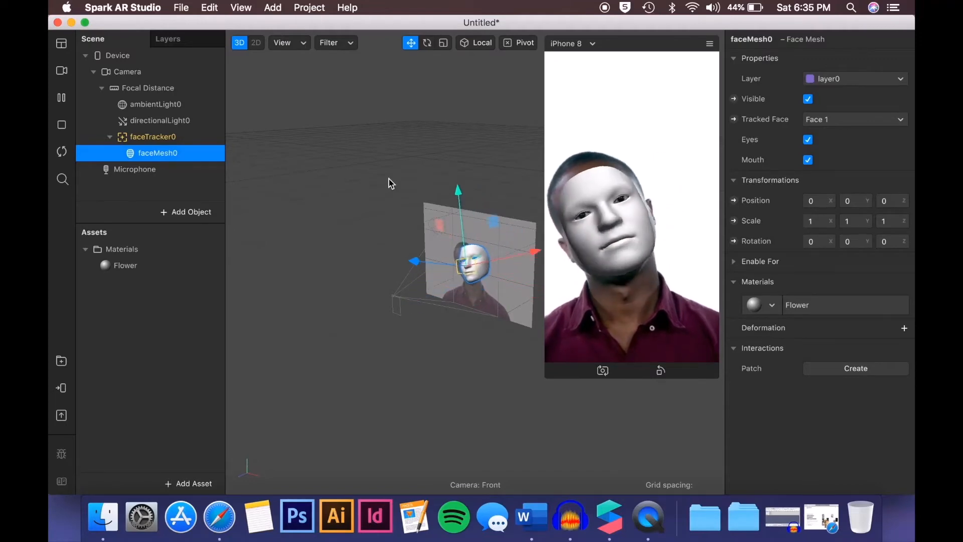
# - Switch to Safari and go from the Spark AR website to the Google home page
pyautogui.click(822, 517)
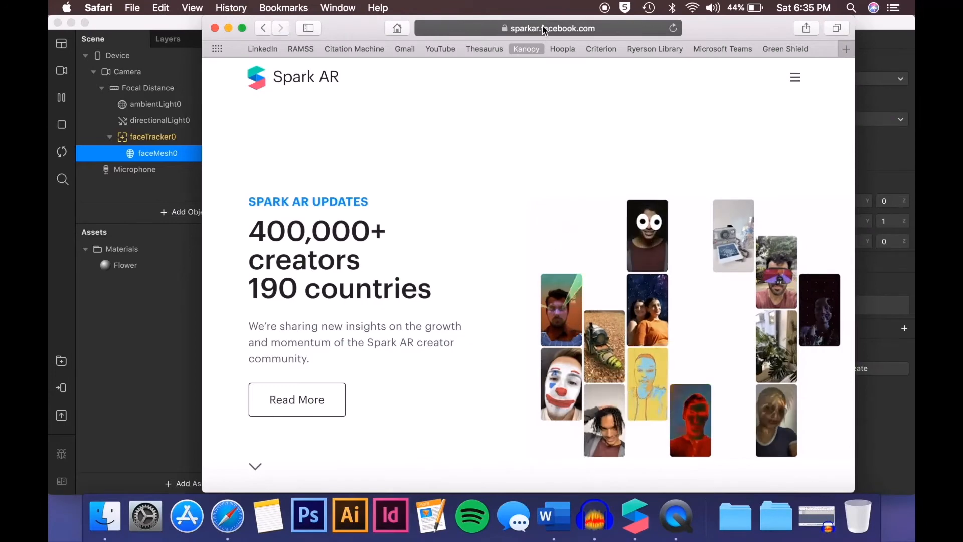
pyautogui.click(544, 29)
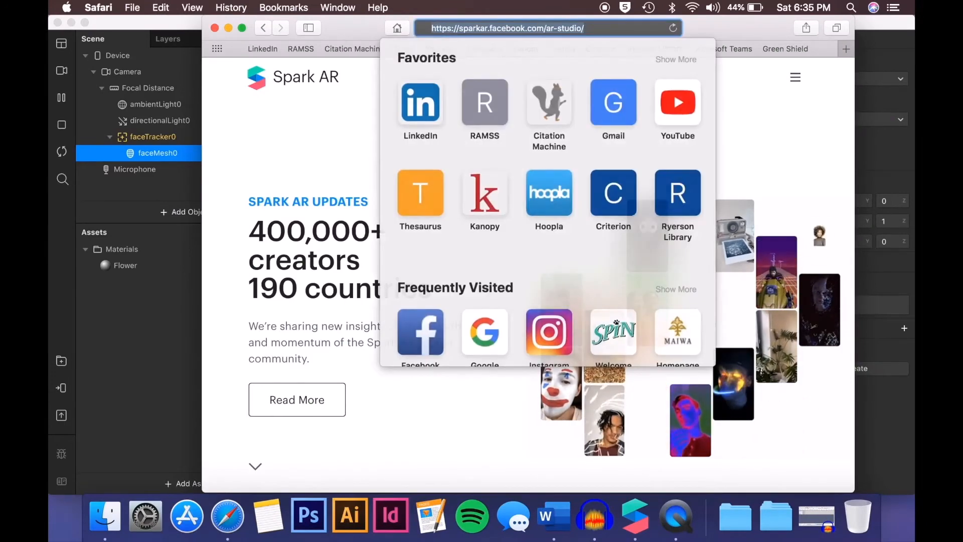
pyautogui.write('gogoo')
pyautogui.press('BackSpace')
pyautogui.press('BackSpace')
pyautogui.press('BackSpace')
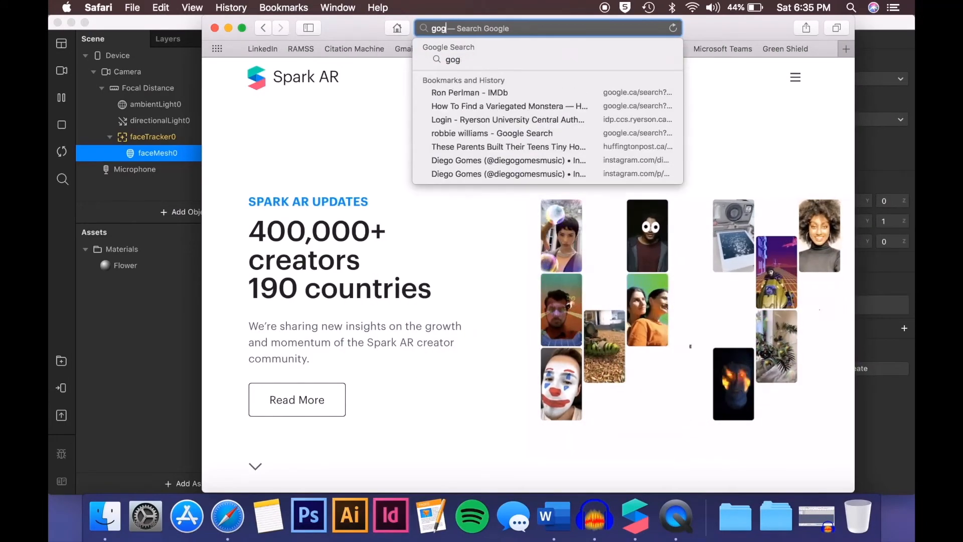
pyautogui.press('Return')
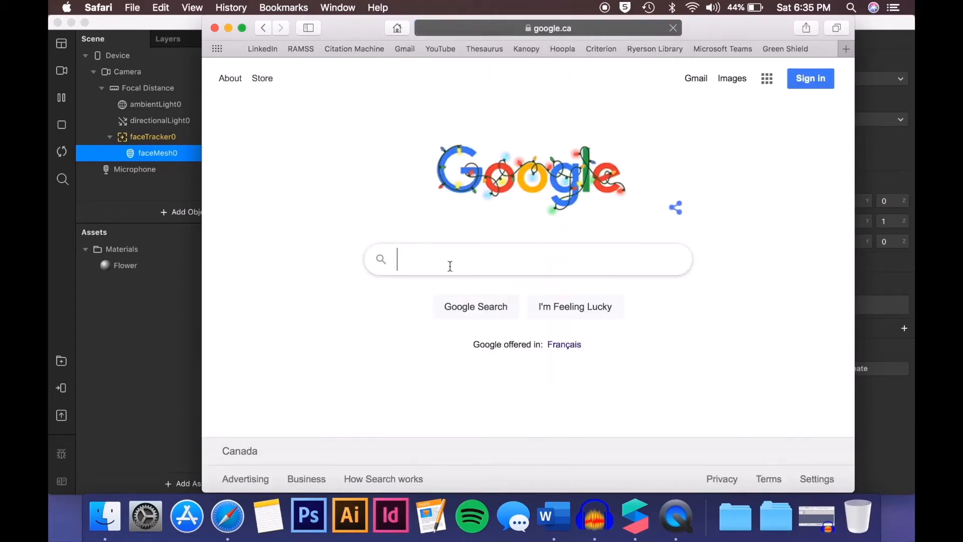
# - Search Google for "spark ar face assets" and open the article on using the Spark AR Studio Face Reference Assets
pyautogui.write('spark ar face assets')
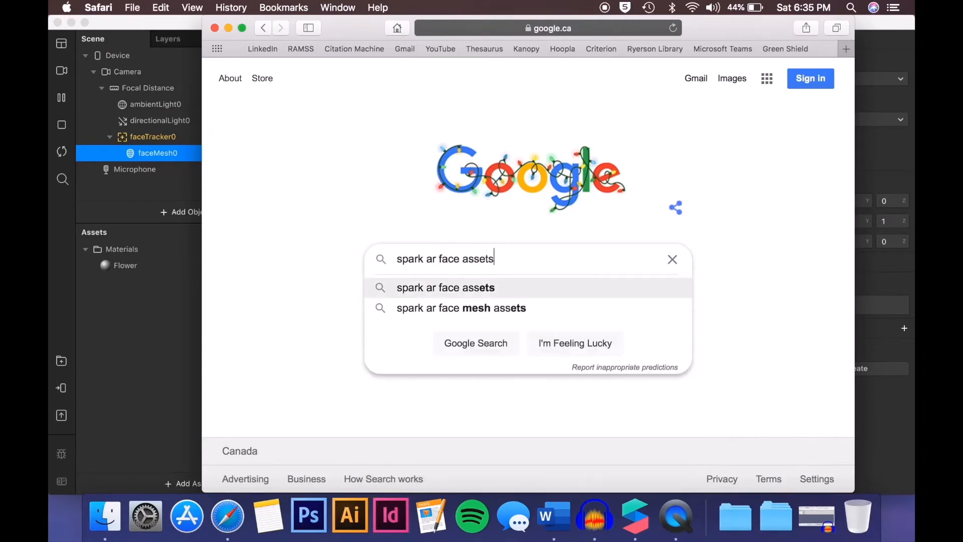
pyautogui.press('Return')
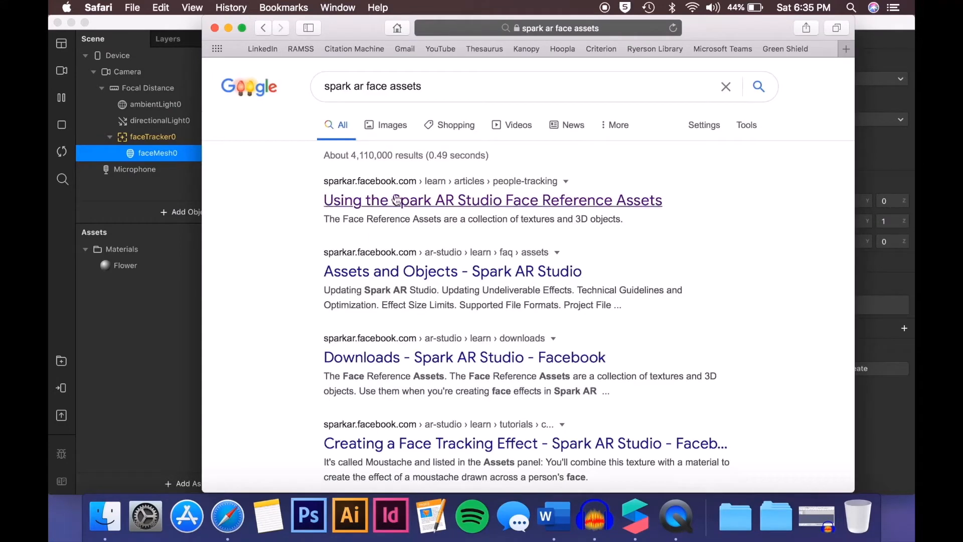
pyautogui.click(396, 199)
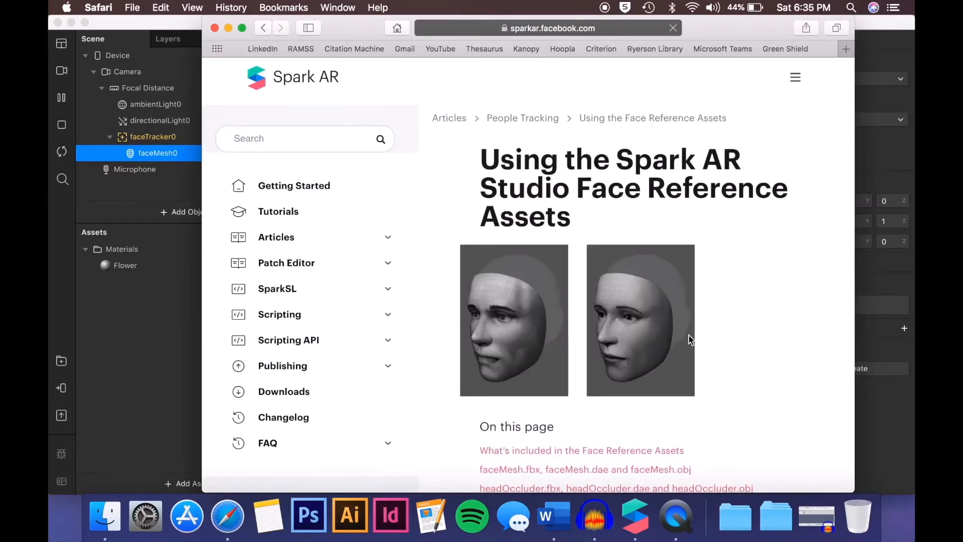
# - Download the Face Reference Assets through the link in the article text
pyautogui.scroll(-6, 690, 340)
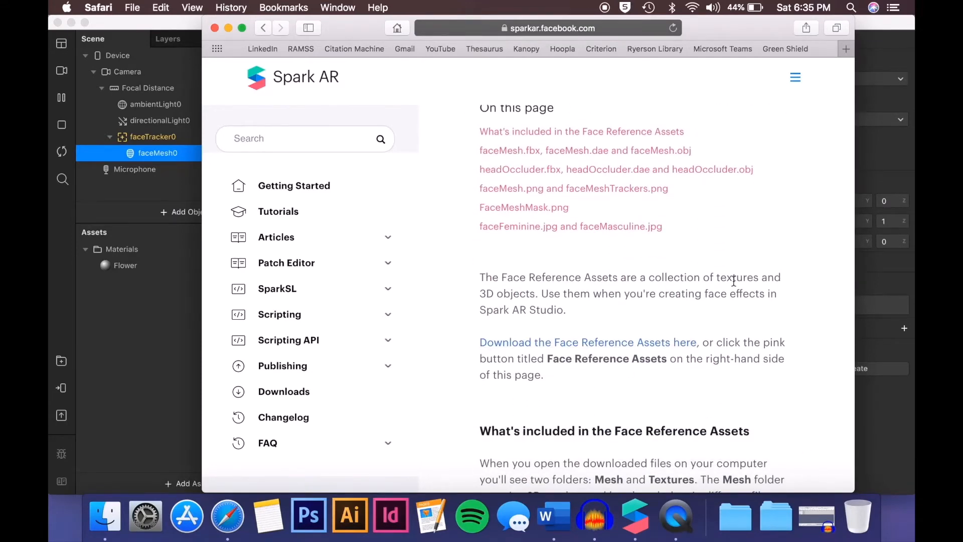
pyautogui.scroll(6, 733, 281)
pyautogui.scroll(-6, 733, 281)
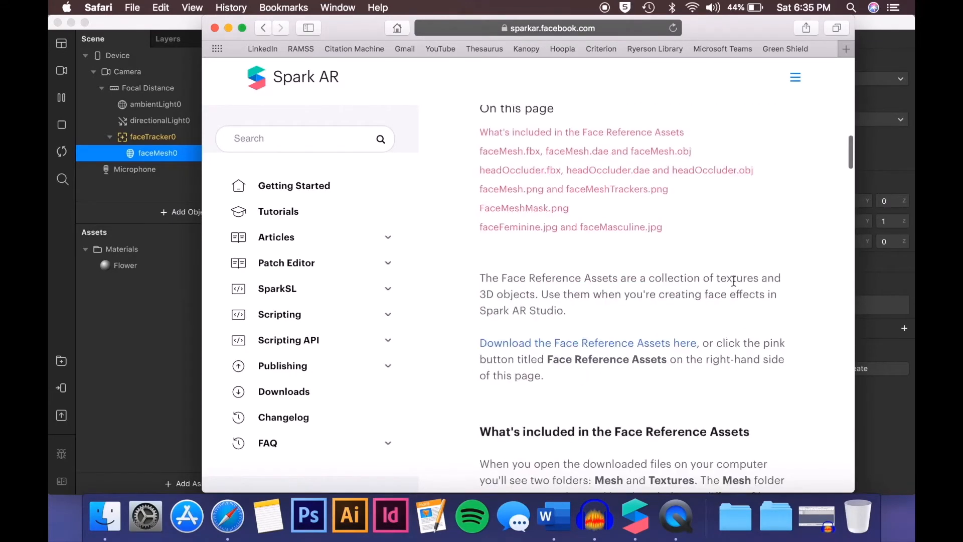
pyautogui.click(564, 344)
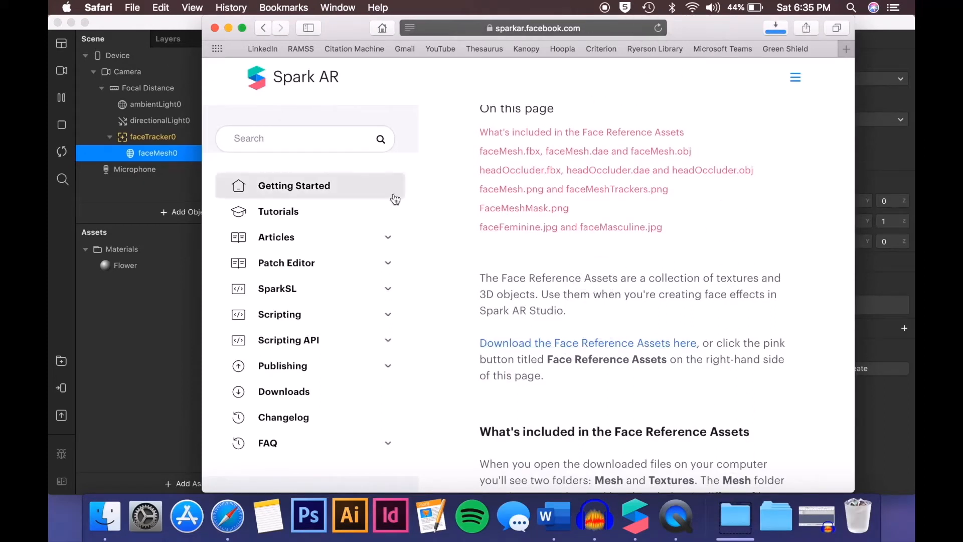
# - Minimise Safari to return to Spark AR Studio and pause the preview video of the face
pyautogui.click(229, 28)
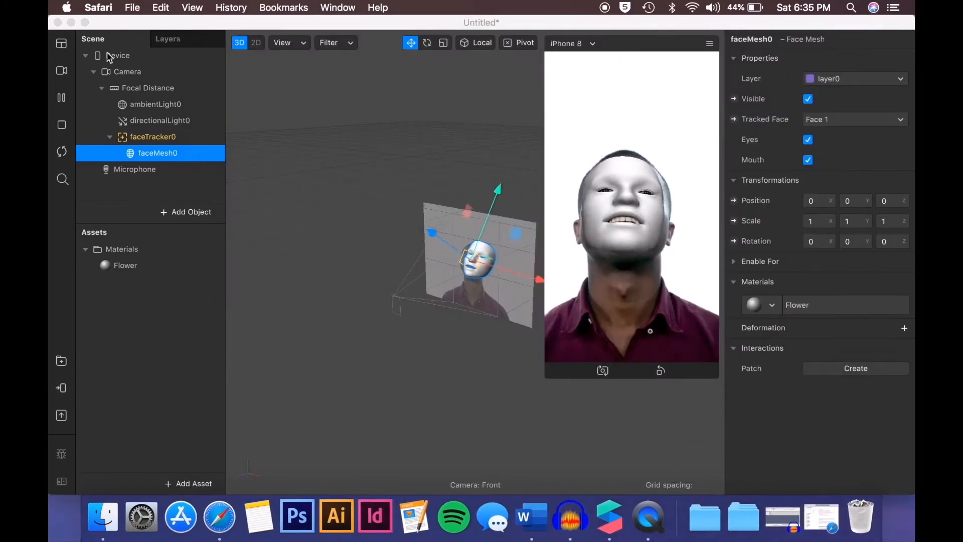
pyautogui.click(61, 100)
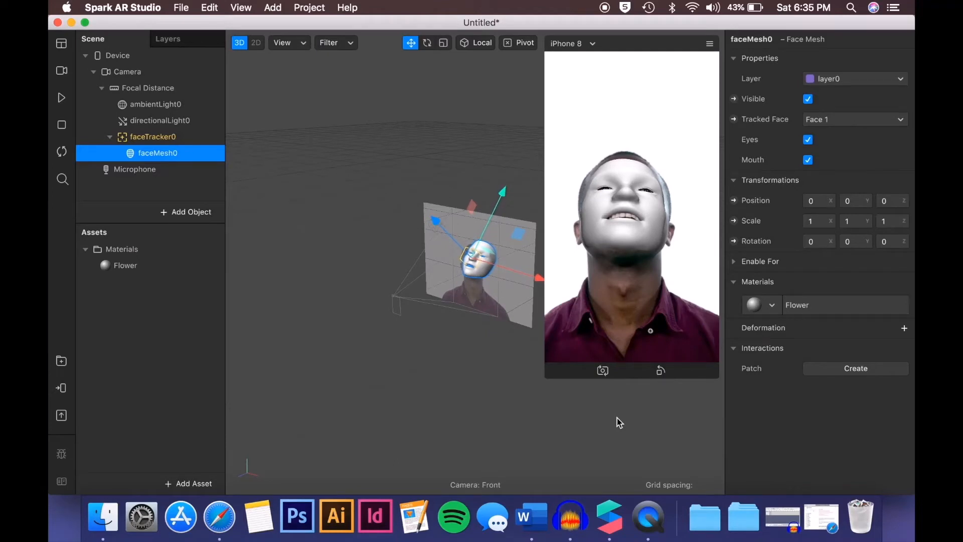
# - Switch to Finder and open the Textures folder inside the downloaded FaceAssets folder
pyautogui.click(701, 532)
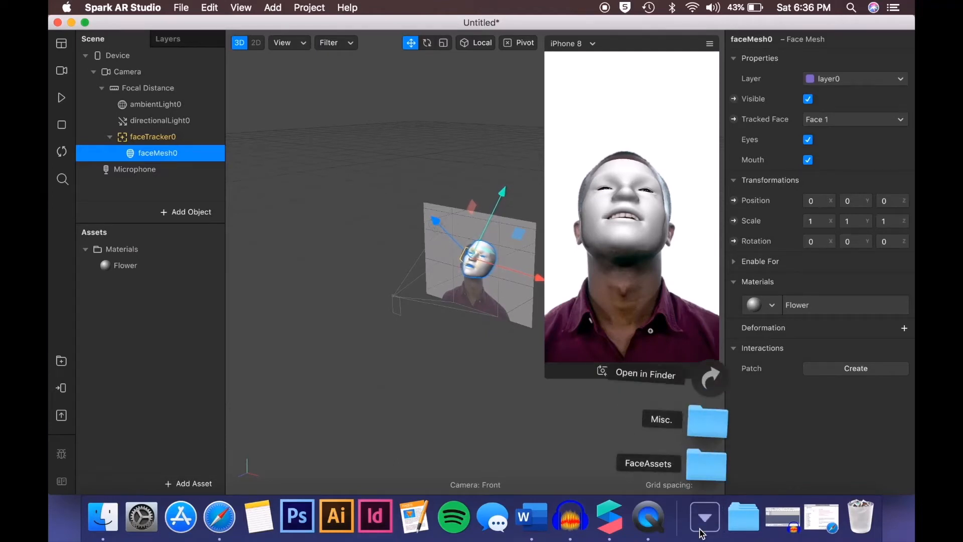
pyautogui.click(701, 466)
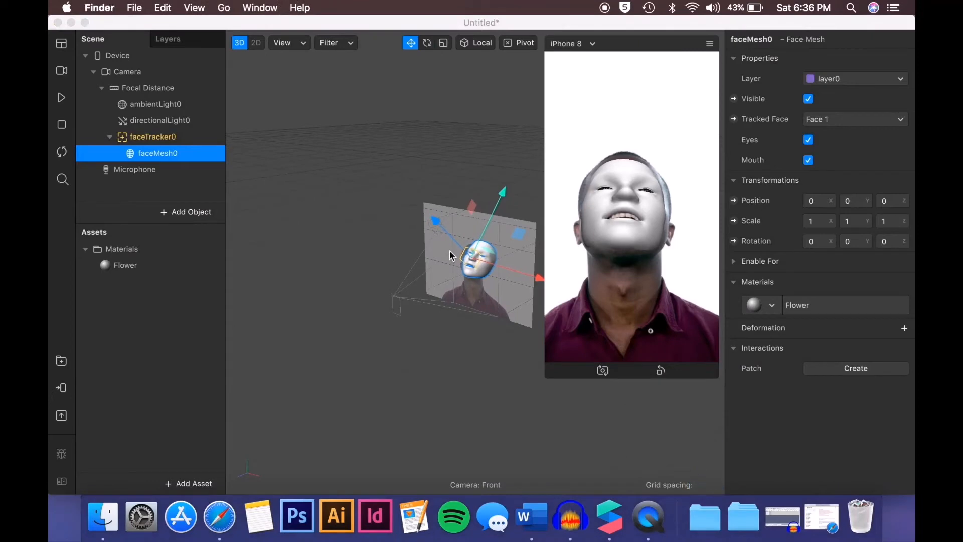
pyautogui.click(71, 23)
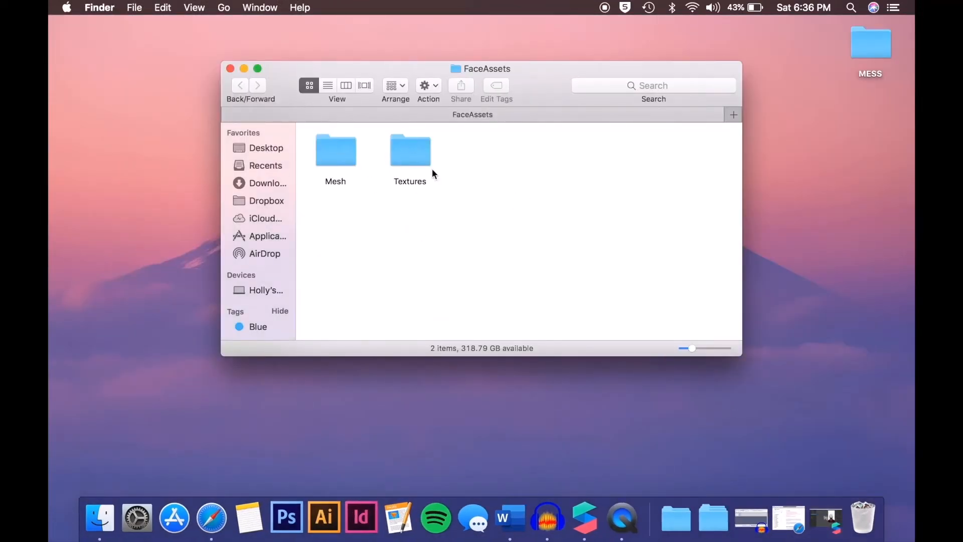
pyautogui.doubleClick(404, 146)
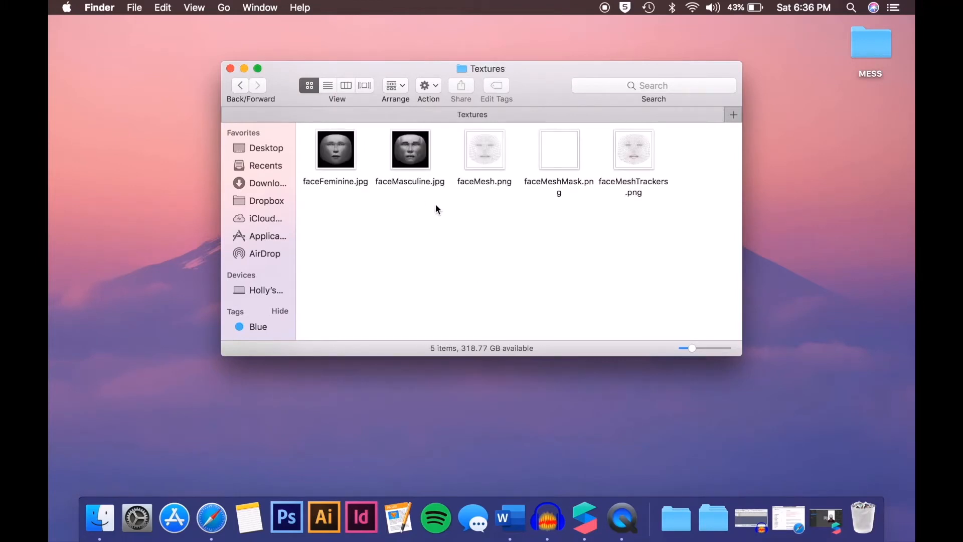
# - Open the faceFeminine.jpg texture in Photoshop
pyautogui.moveTo(435, 204); pyautogui.dragTo(333, 166)
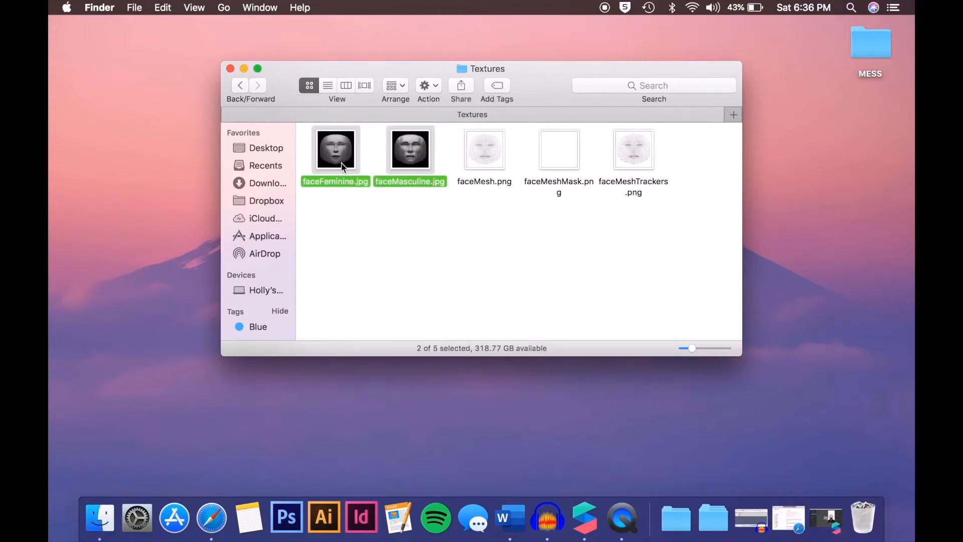
pyautogui.click(439, 234)
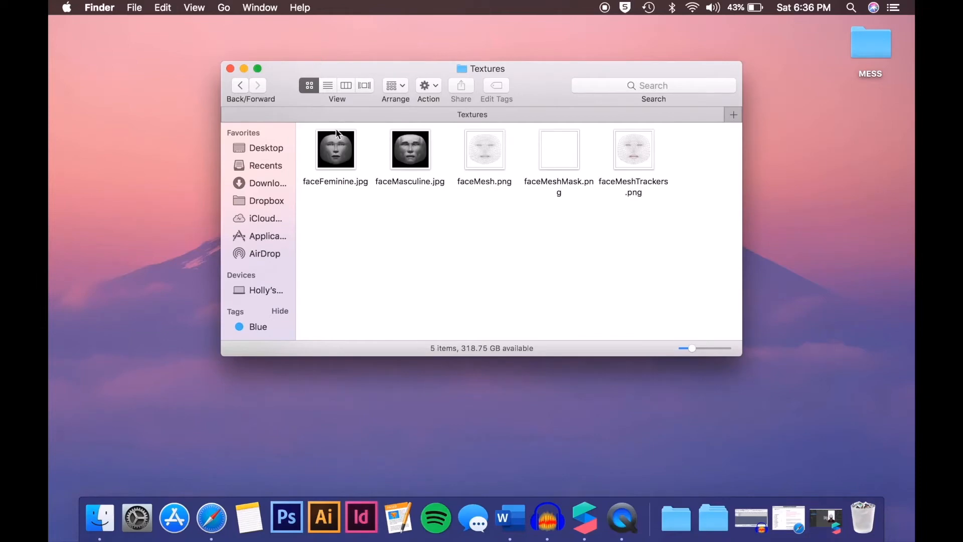
pyautogui.moveTo(337, 133); pyautogui.dragTo(293, 530)
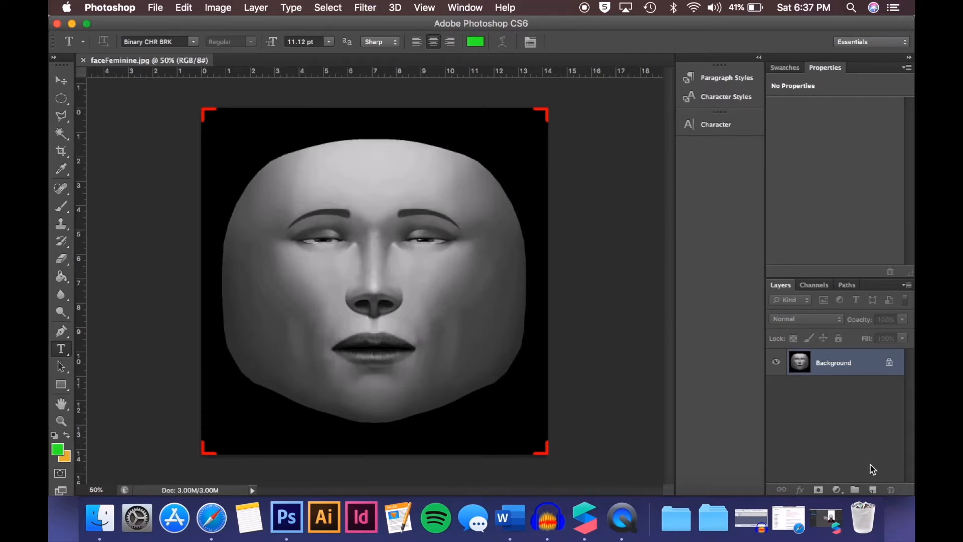
# - Add an empty layer above the face image and switch the Background layer's visibility off and back on
pyautogui.click(873, 490)
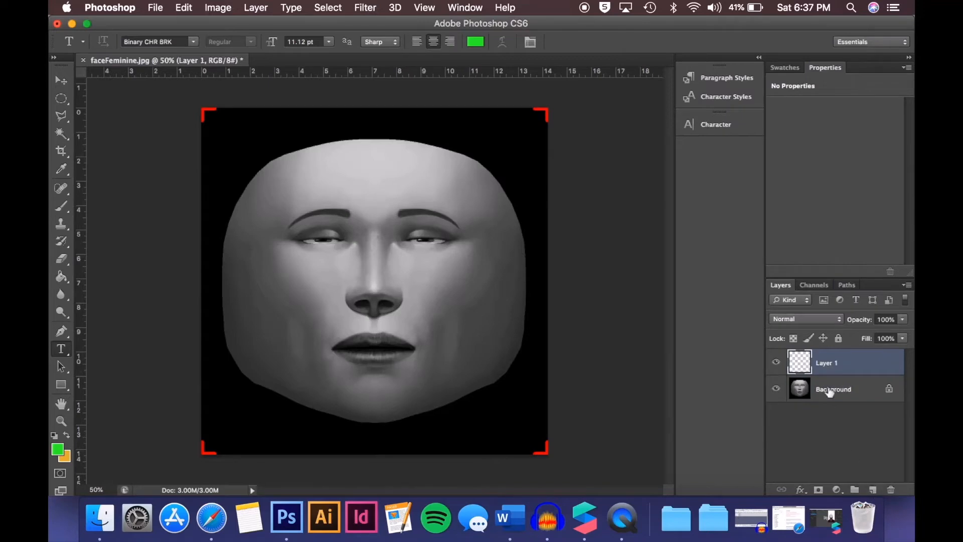
pyautogui.click(776, 389)
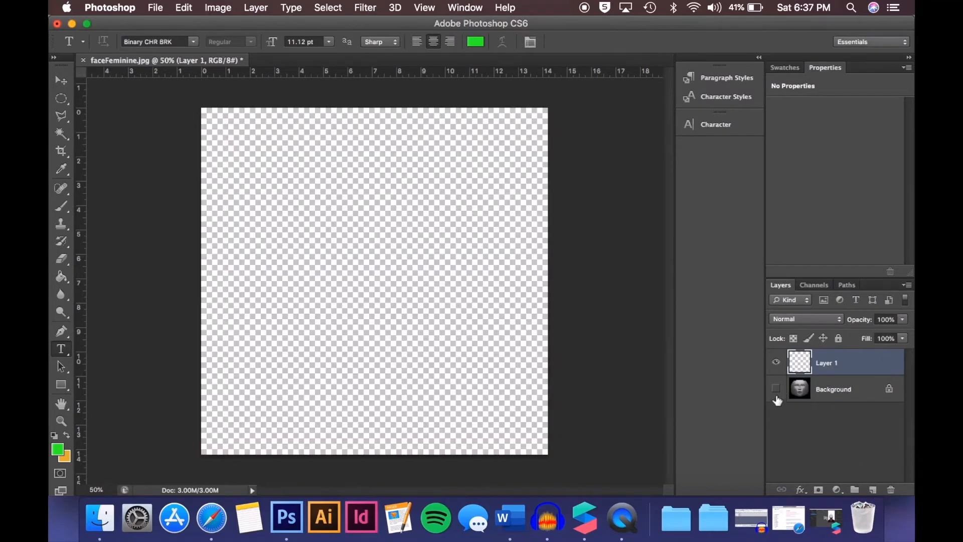
pyautogui.click(776, 389)
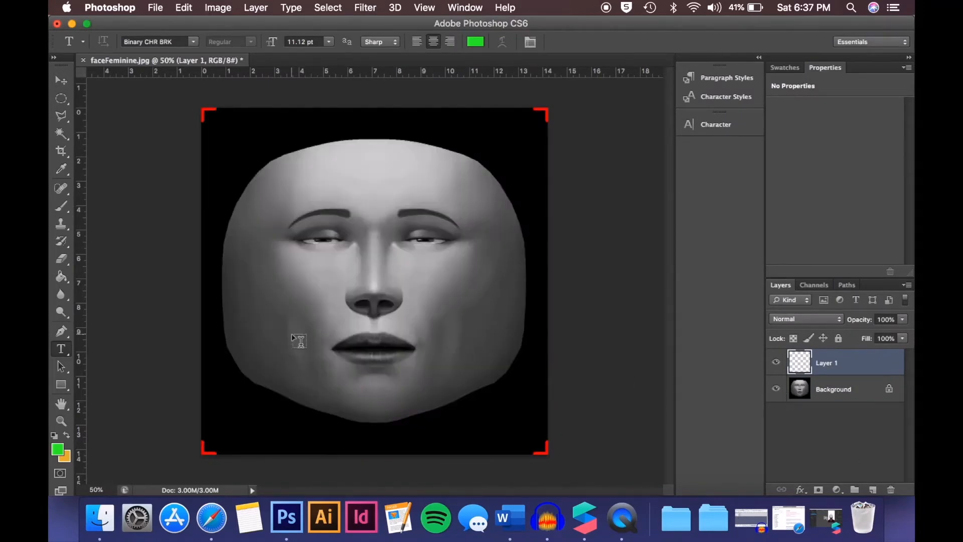
# - Brush a green smiley on the forehead and a rough green heart on the cheek of the face texture
pyautogui.click(61, 206)
pyautogui.moveTo(359, 169); pyautogui.dragTo(360, 180)
pyautogui.moveTo(337, 171); pyautogui.dragTo(384, 176)
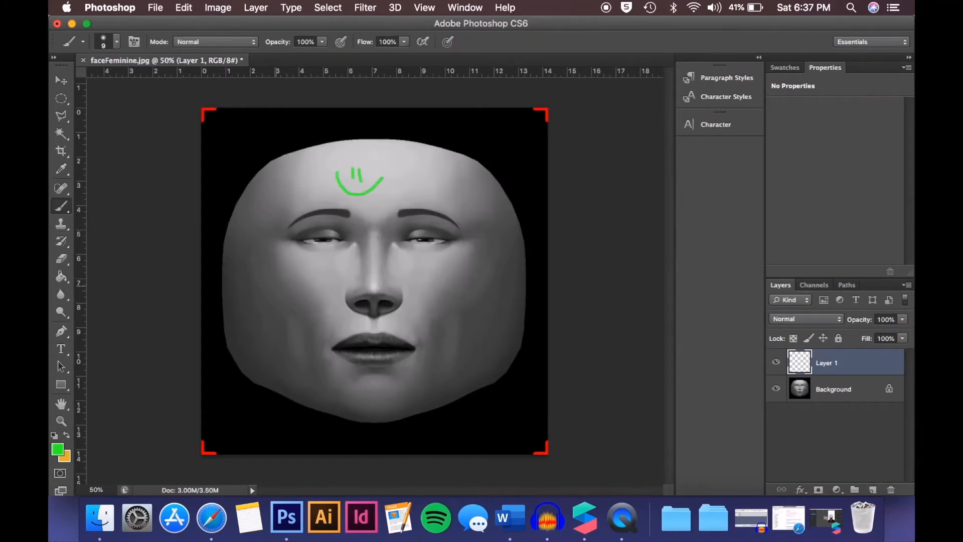
pyautogui.moveTo(290, 281); pyautogui.dragTo(310, 301)
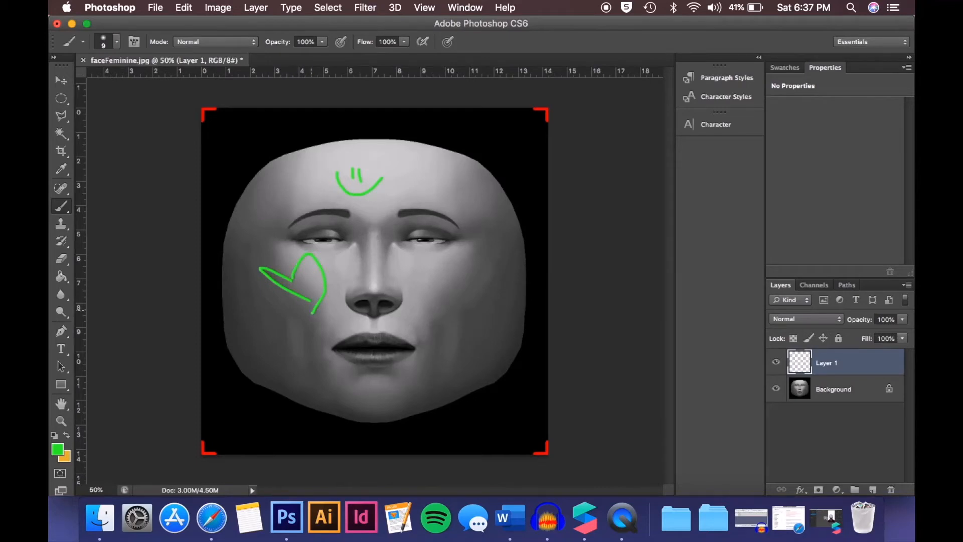
# - Undo the green brush strokes on the face
pyautogui.press('super+alt+z')
pyautogui.press('super+alt+z')
pyautogui.press('super+alt+z')
pyautogui.press('super+alt+z')
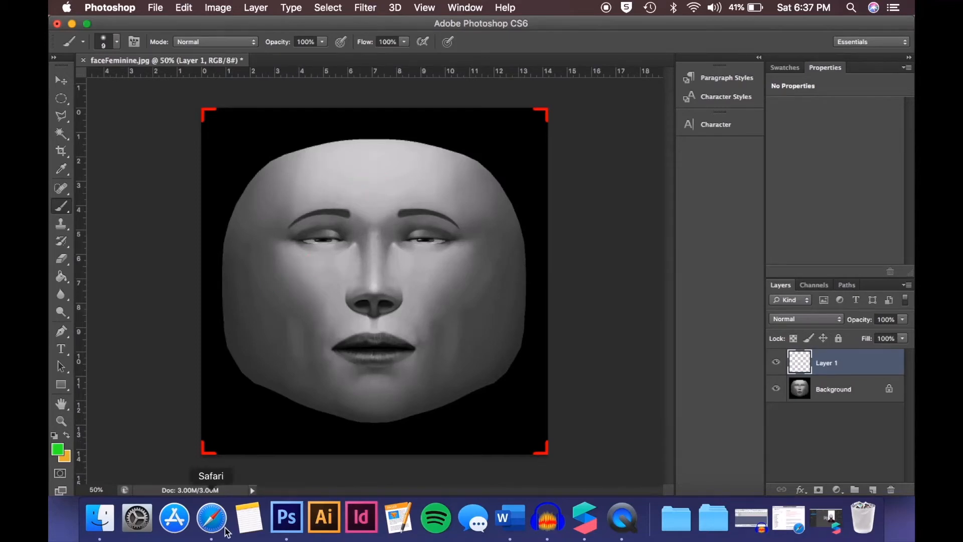
# - Switch to Safari and search Google for "flower emoji"
pyautogui.click(789, 518)
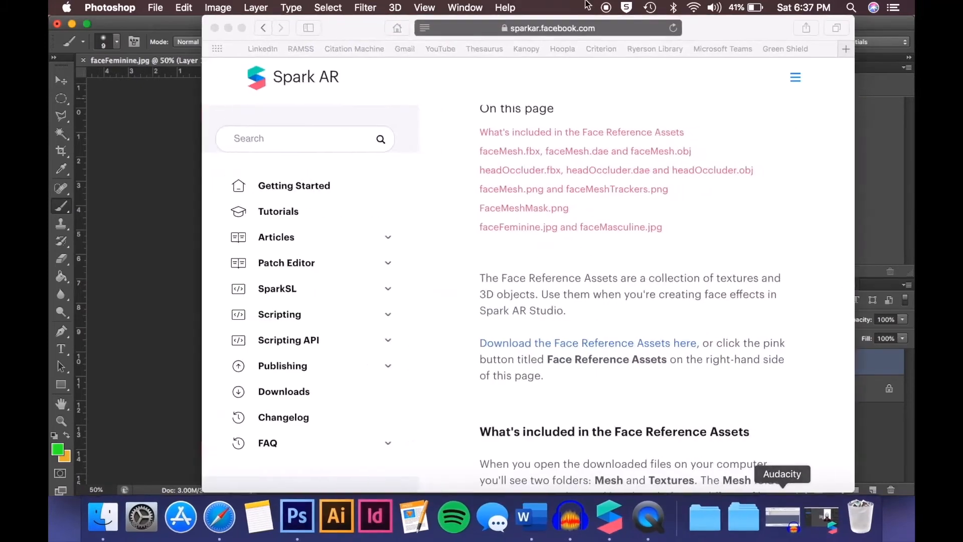
pyautogui.click(610, 32)
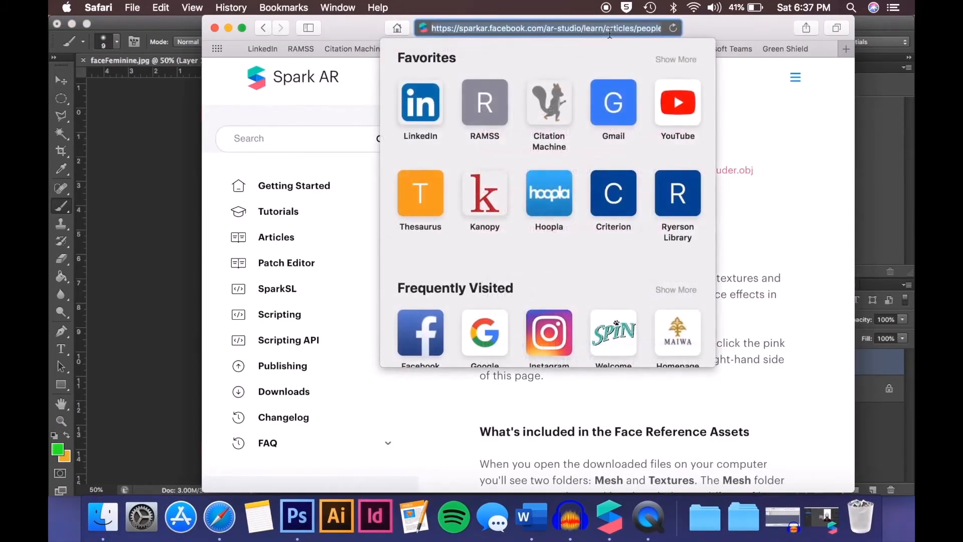
pyautogui.write('flower emoju')
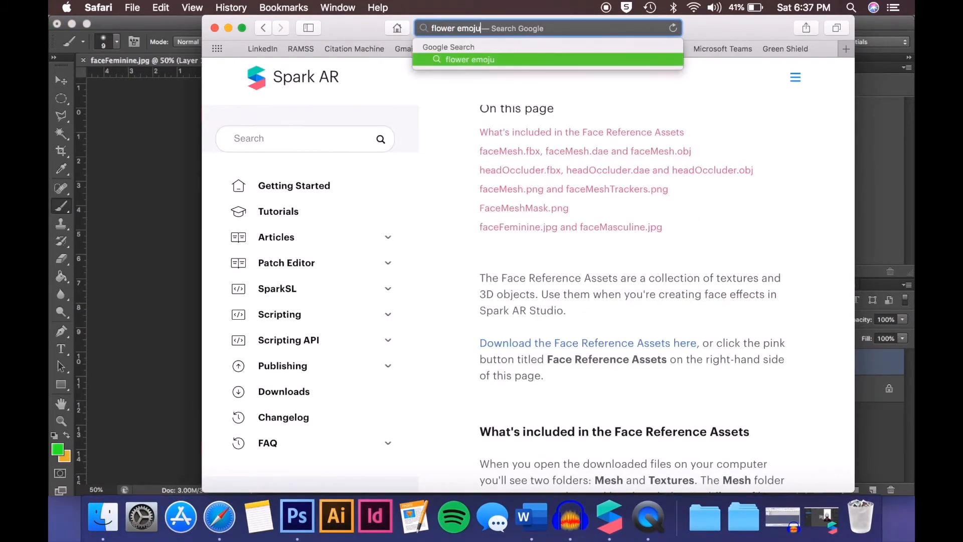
pyautogui.press('BackSpace')
pyautogui.write('i')
pyautogui.press('Return')
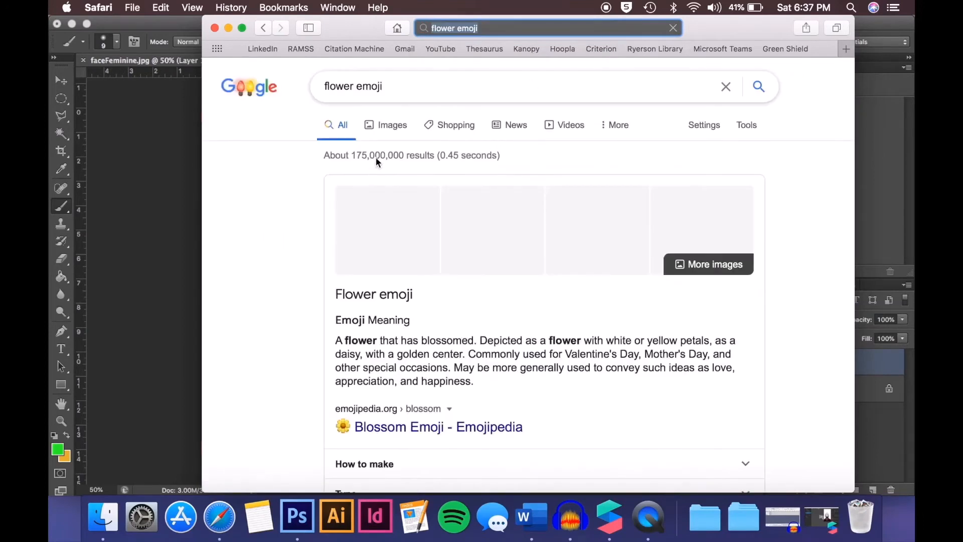
# - Show the image results and filter them by the Transparent colour option
pyautogui.click(387, 126)
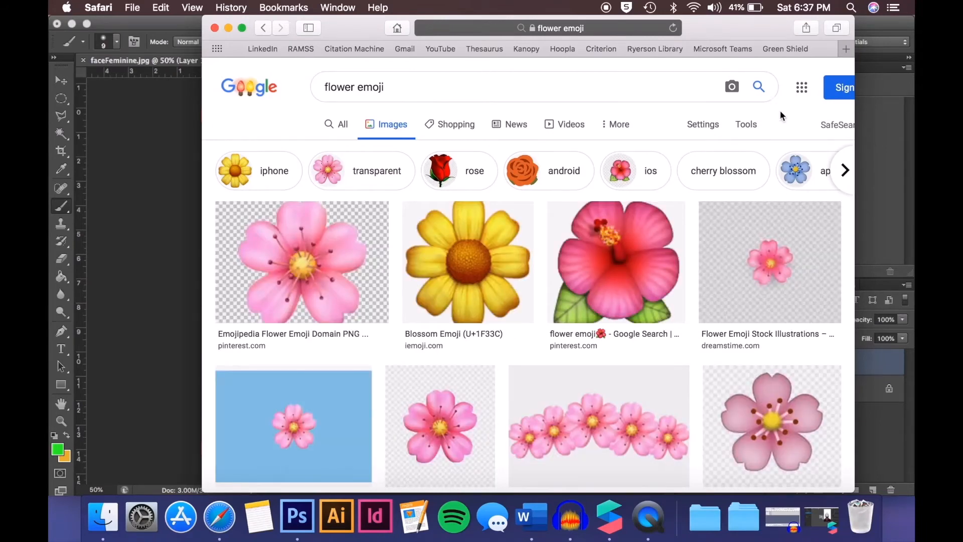
pyautogui.click(746, 127)
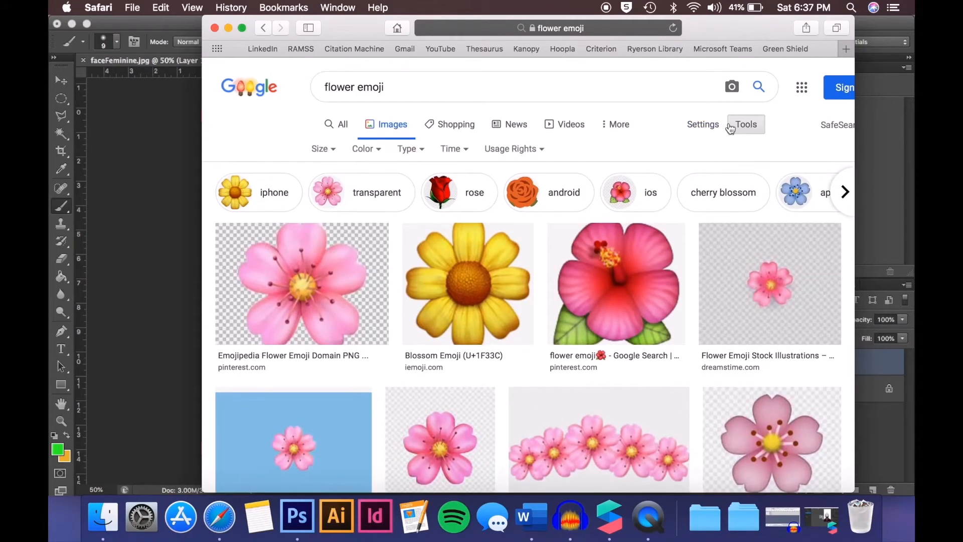
pyautogui.click(364, 152)
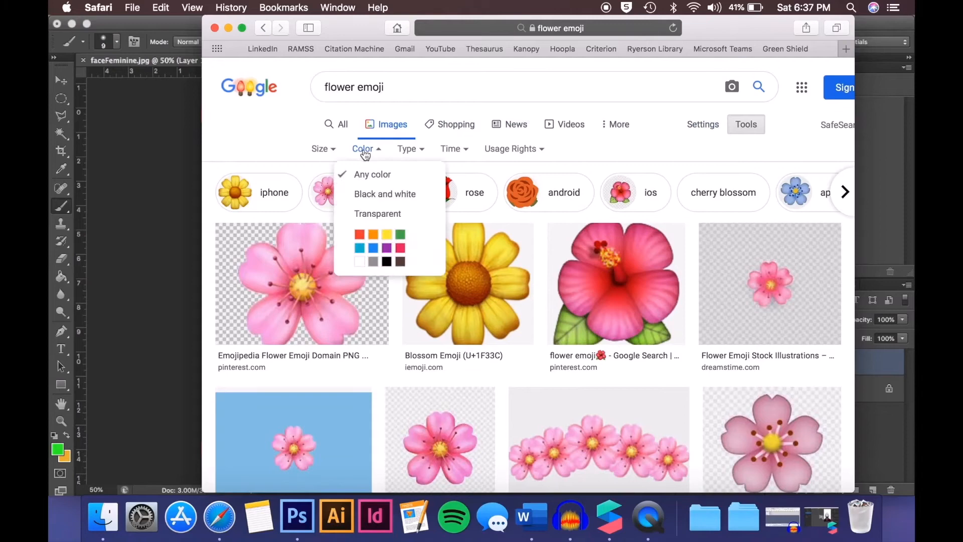
pyautogui.click(369, 219)
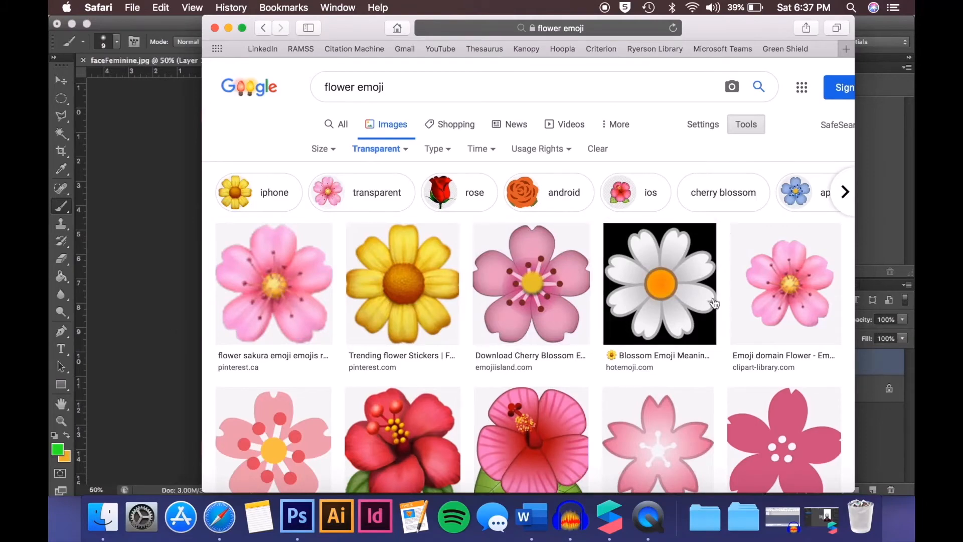
# - Open the pink "Emoji domain Flower" result from Clipart Library and save its transparent image to the computer
pyautogui.click(789, 307)
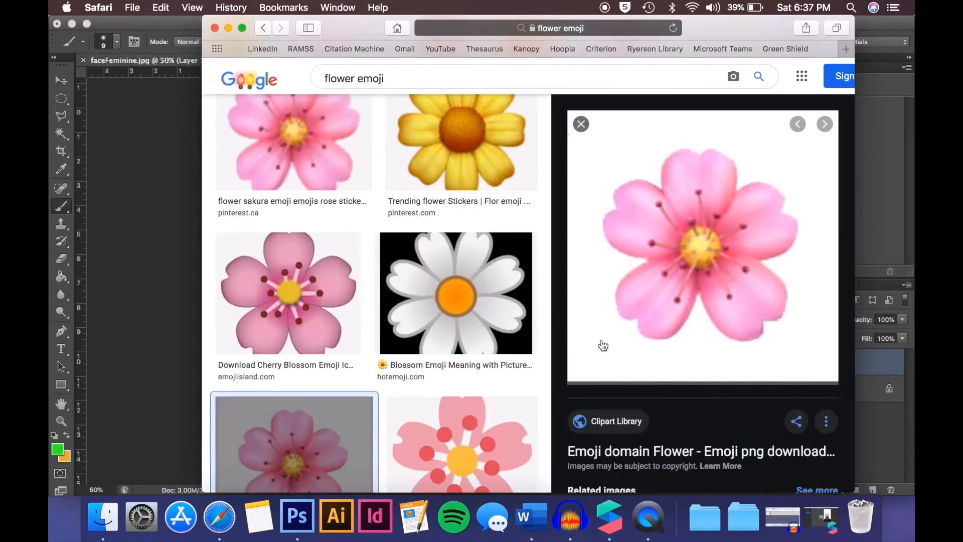
pyautogui.scroll(5, 649, 316)
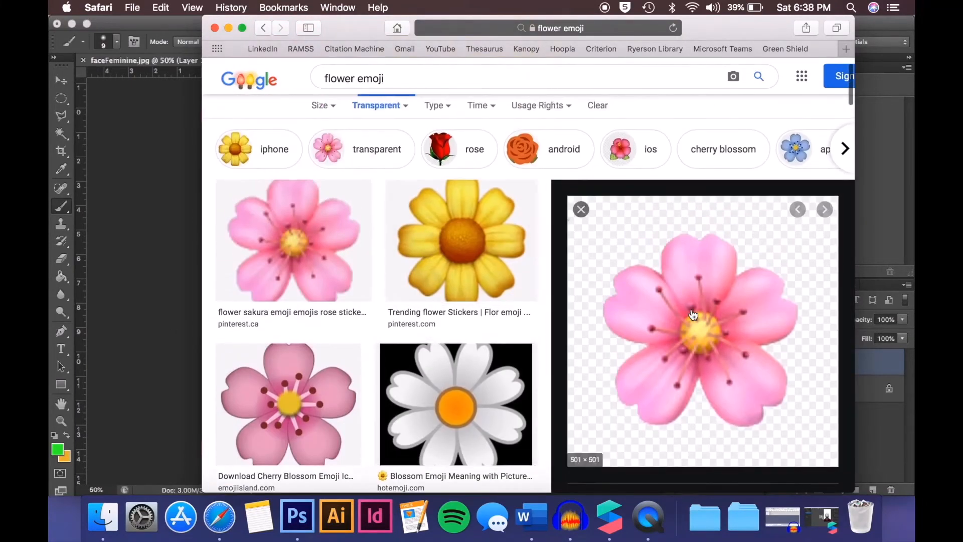
pyautogui.rightClick(691, 313)
pyautogui.click(727, 385)
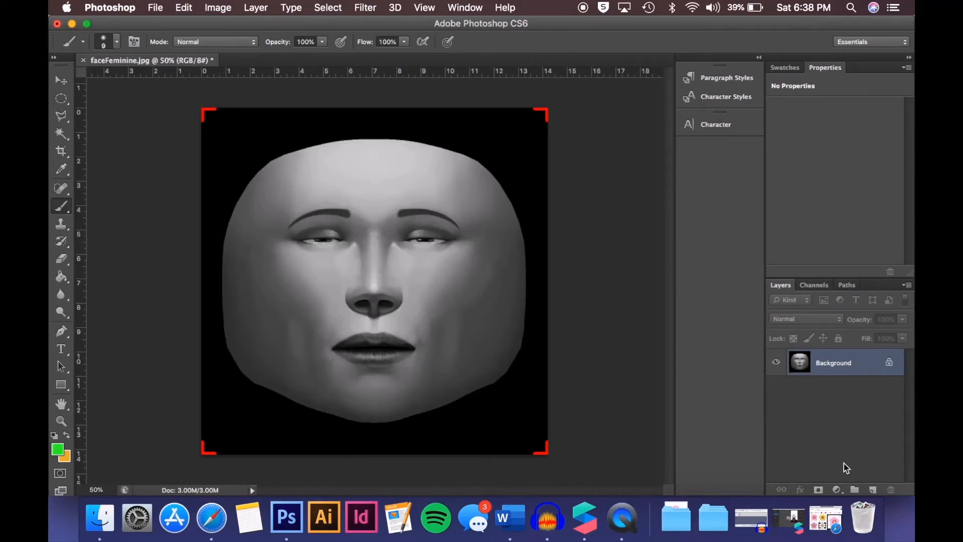
# - Place unnamed.png in the Photoshop face document, scaled to about half size and positioned on the cheek at the image's left
pyautogui.click(676, 517)
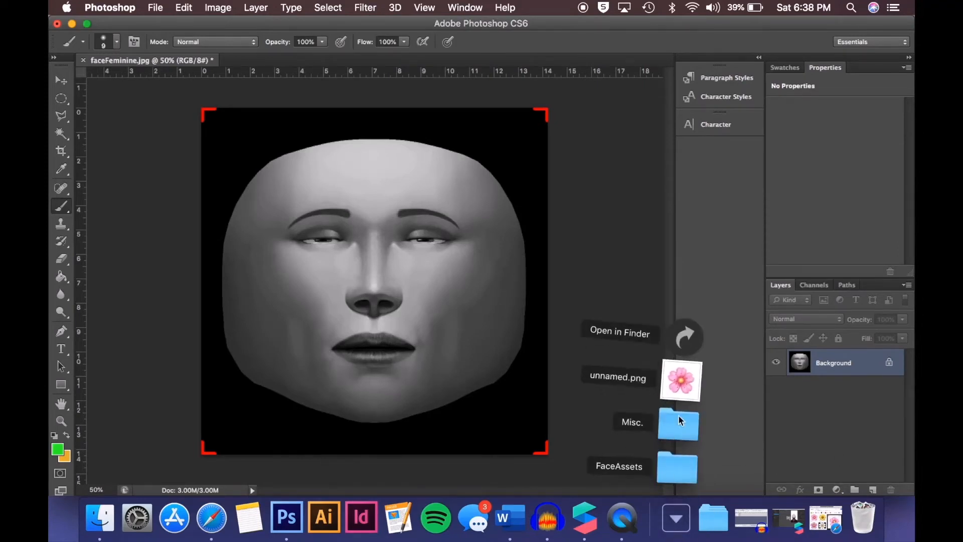
pyautogui.moveTo(682, 380); pyautogui.dragTo(316, 306)
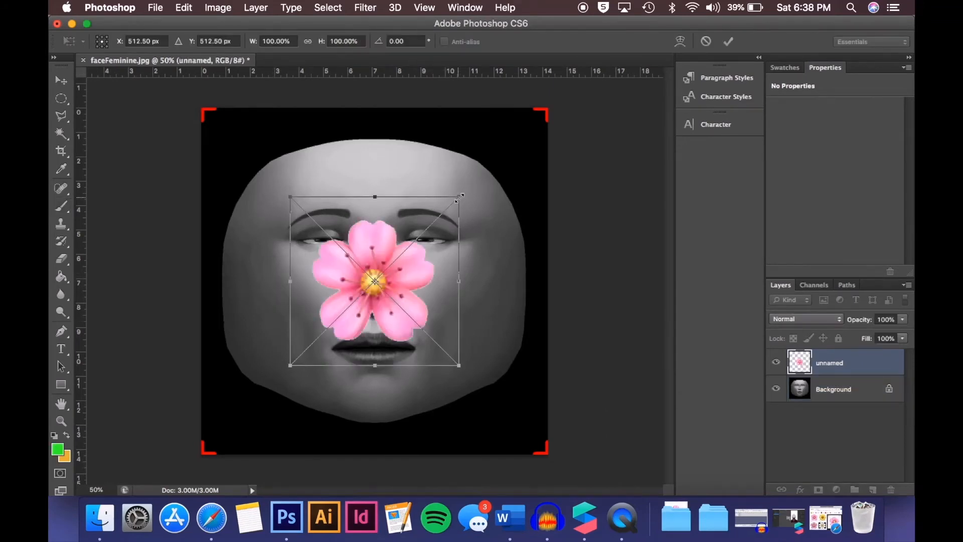
pyautogui.moveTo(460, 197); pyautogui.dragTo(375, 280)
pyautogui.moveTo(334, 335); pyautogui.dragTo(272, 291)
pyautogui.press('Return')
pyautogui.press('b')
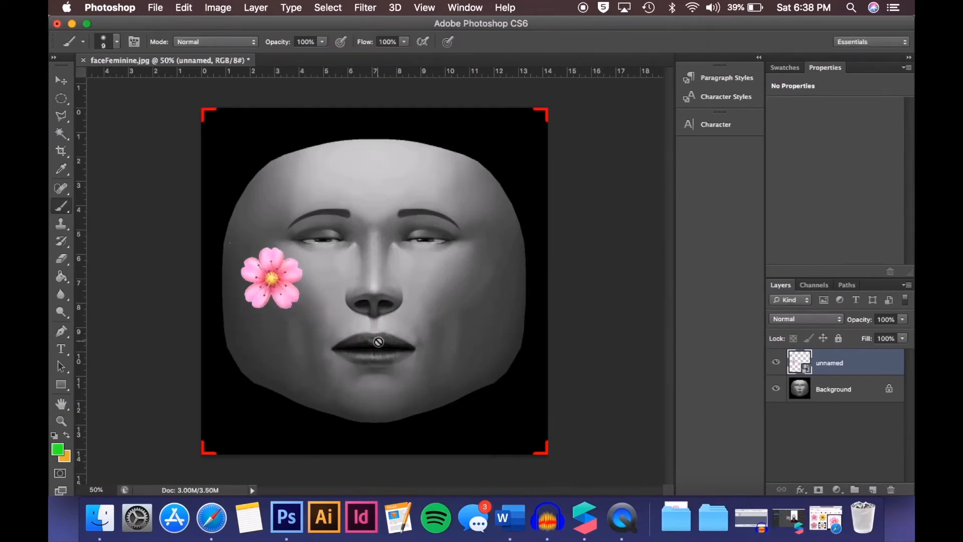
# - Duplicate the unnamed flower layer and move the copy onto the opposite cheek, level with the original flower
pyautogui.rightClick(851, 363)
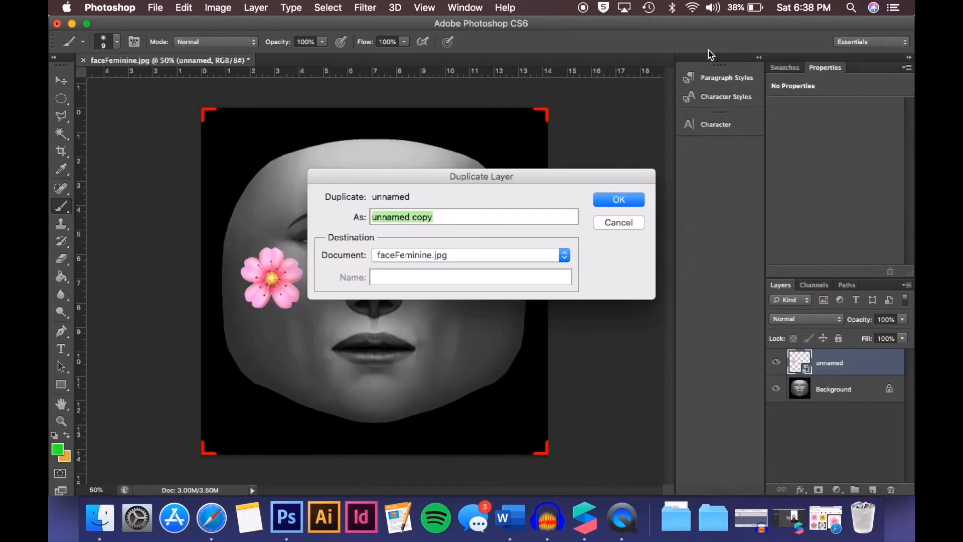
pyautogui.press('Return')
pyautogui.press('super+t')
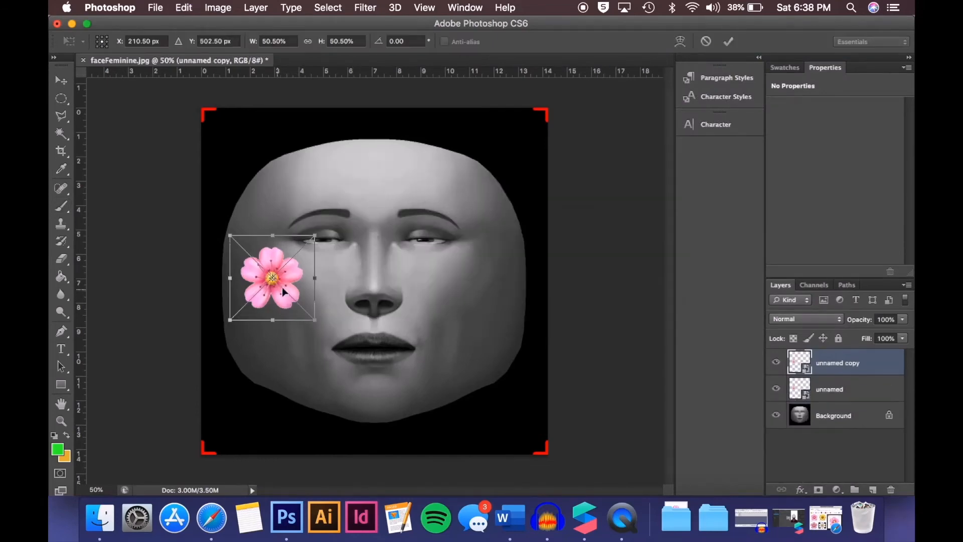
pyautogui.moveTo(297, 290); pyautogui.dragTo(499, 287)
pyautogui.press('Return')
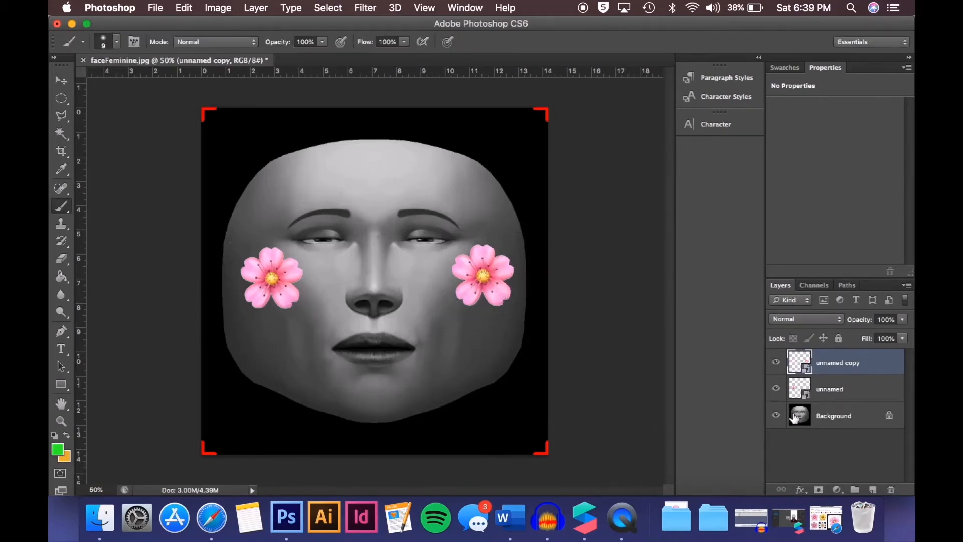
# - Hide the Background layer and save the flowers to the Desktop as a PNG named faceFeminine with no compression
pyautogui.click(777, 413)
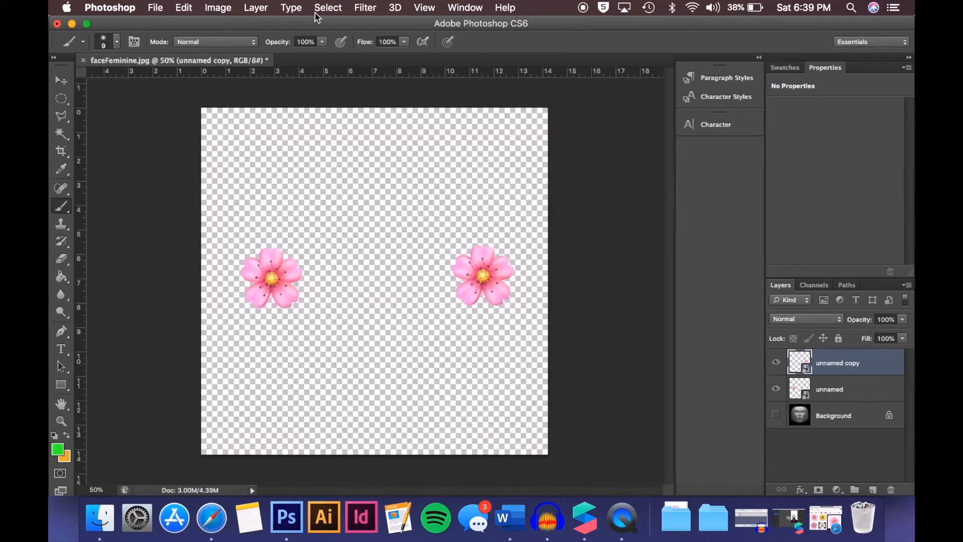
pyautogui.click(164, 5)
pyautogui.click(189, 165)
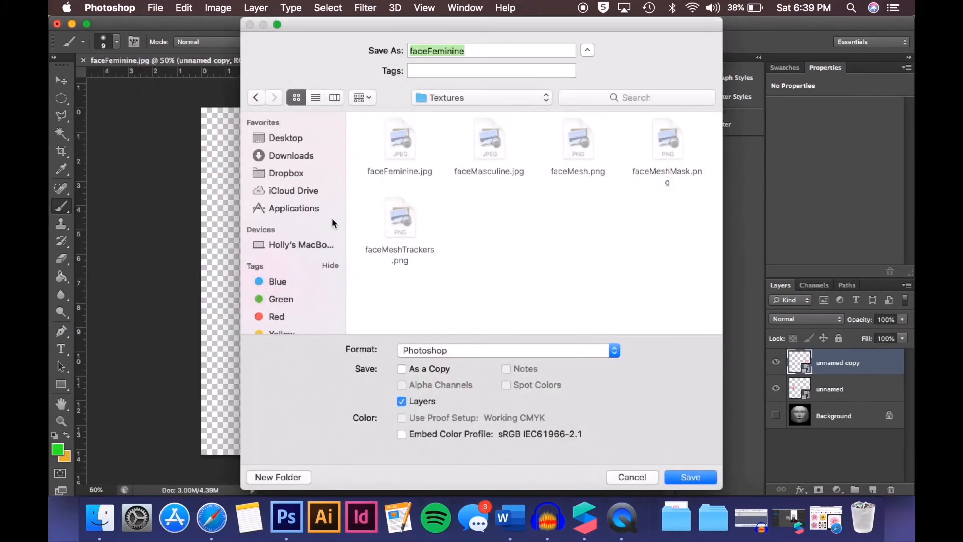
pyautogui.click(289, 137)
pyautogui.click(467, 351)
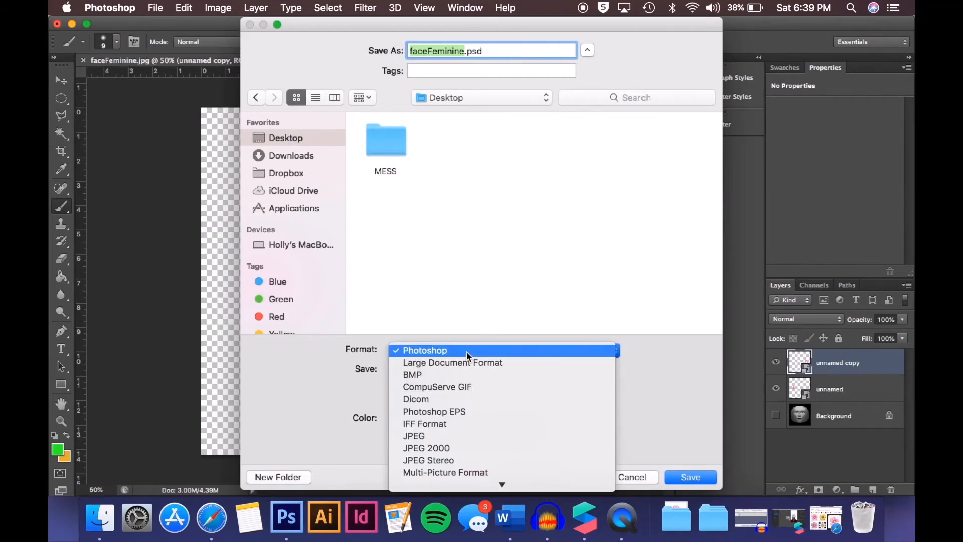
pyautogui.click(441, 409)
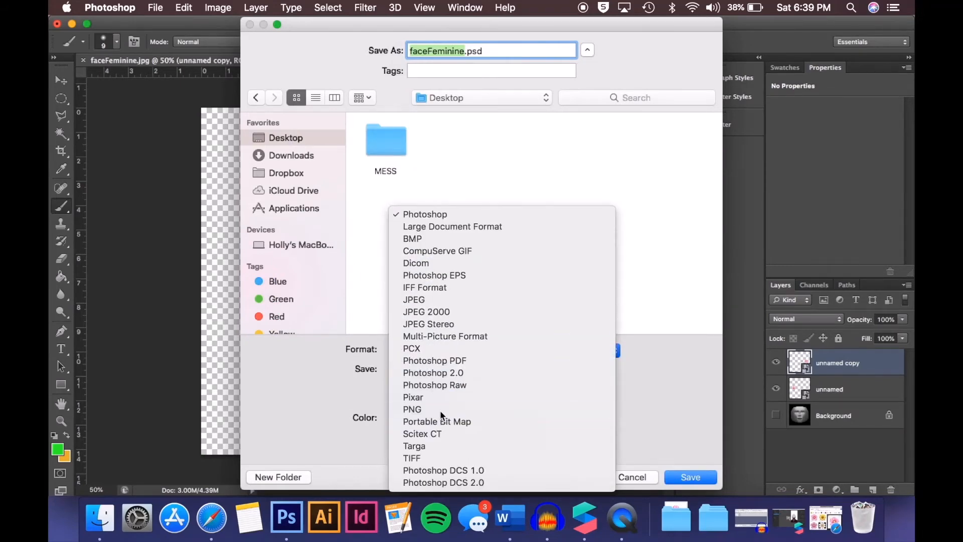
pyautogui.press('Return')
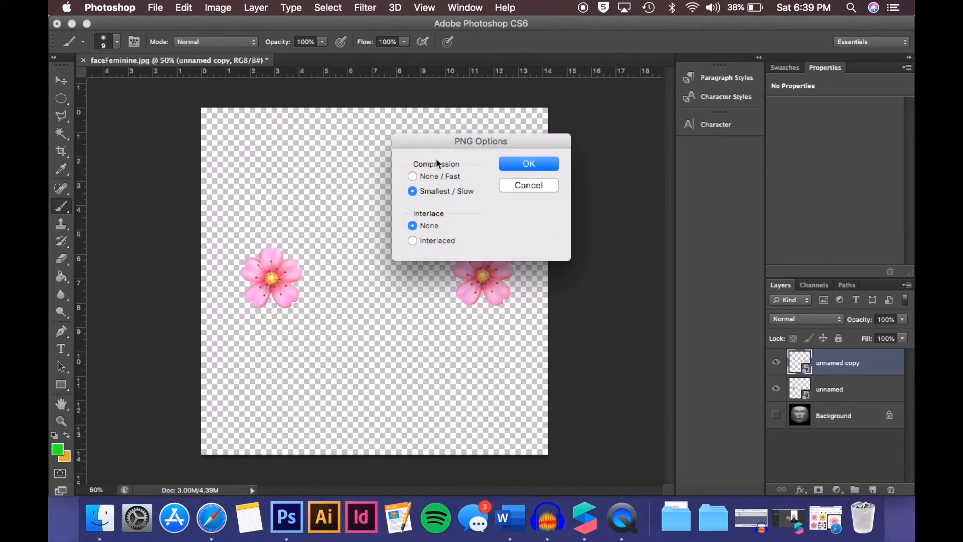
pyautogui.click(413, 176)
pyautogui.click(529, 163)
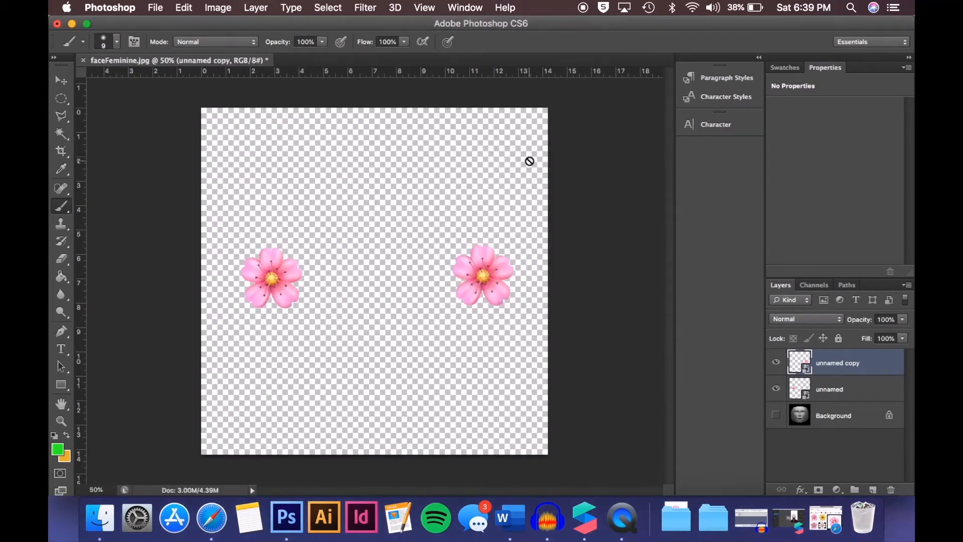
# - Quit Photoshop without saving the open document, switch to Spark AR Studio and play the preview video
pyautogui.click(110, 7)
pyautogui.click(121, 137)
pyautogui.click(424, 192)
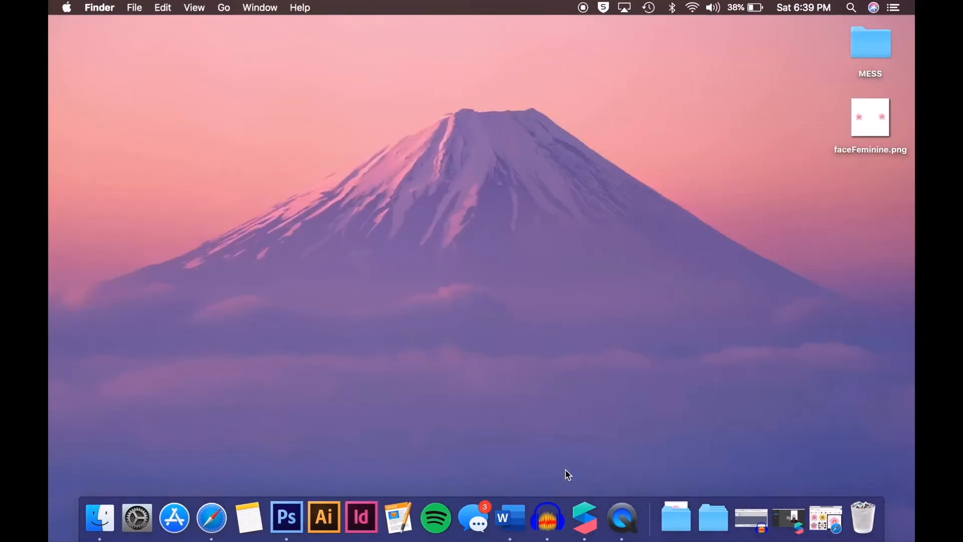
pyautogui.click(789, 520)
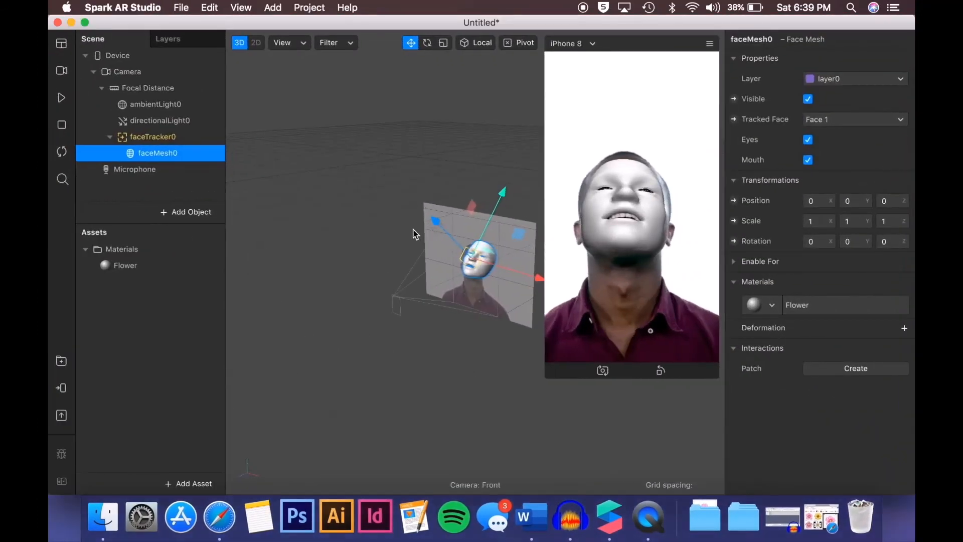
pyautogui.click(61, 97)
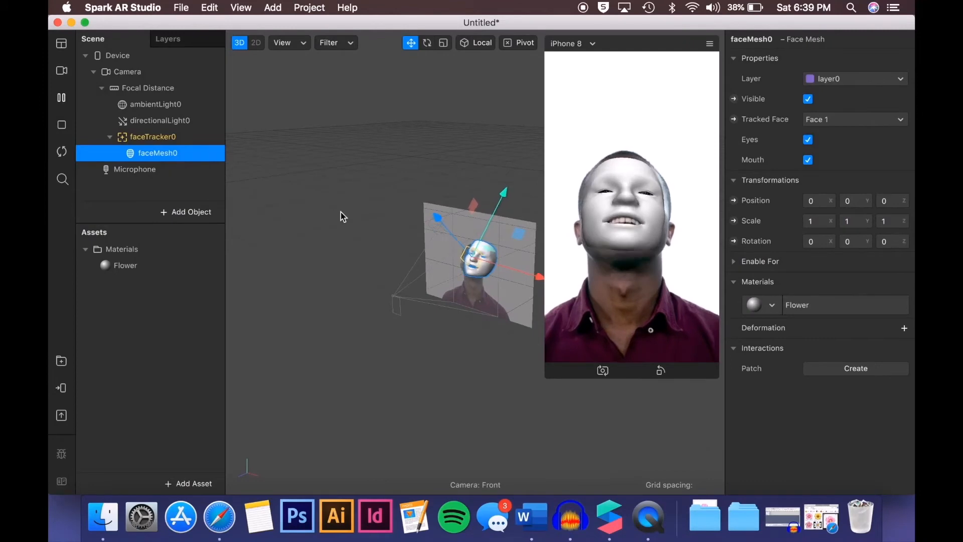
# - Load faceFeminine.png from the Desktop as a new diffuse texture for the Flower material
pyautogui.click(120, 269)
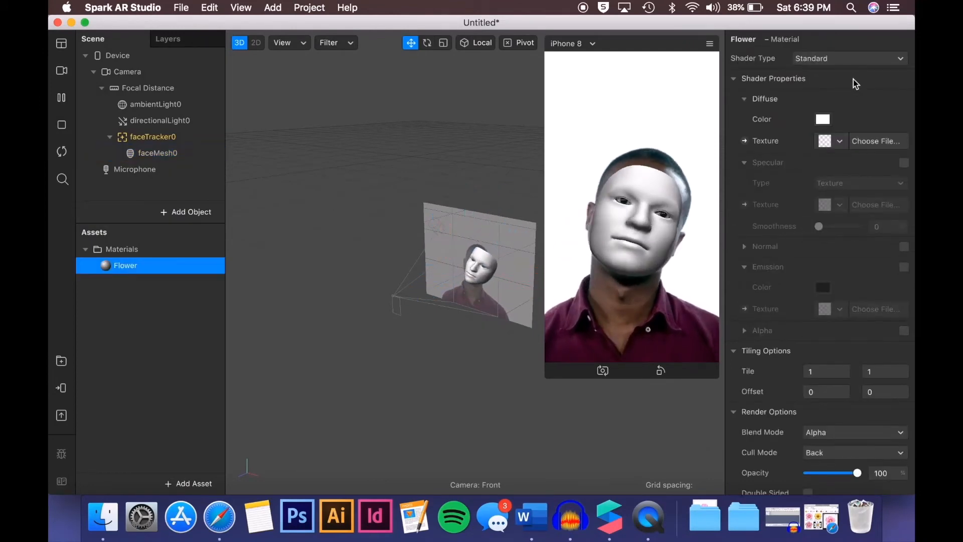
pyautogui.click(840, 142)
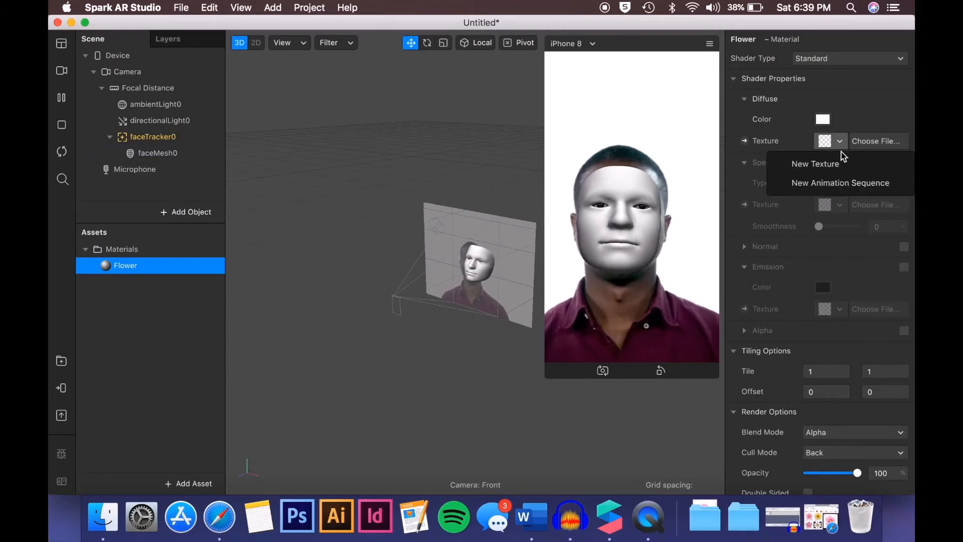
pyautogui.click(840, 163)
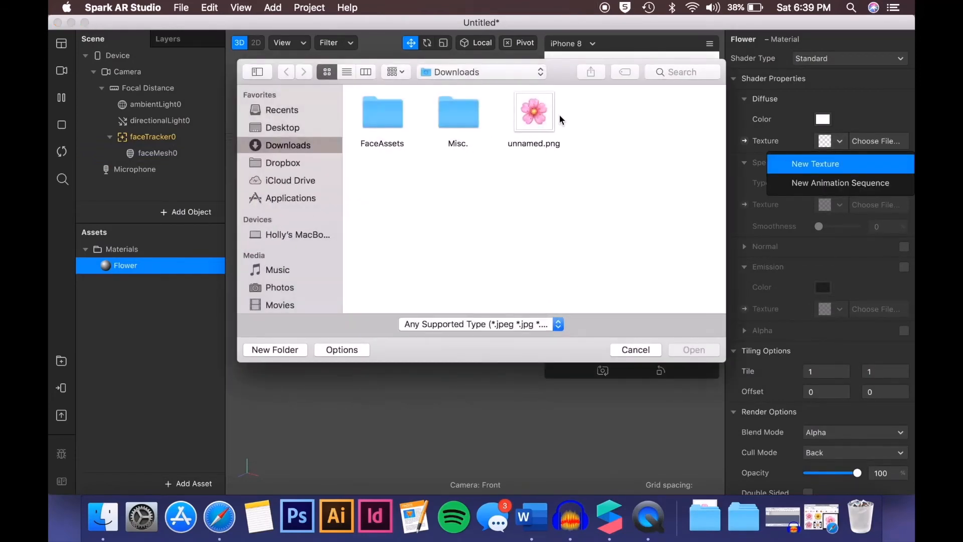
pyautogui.click(317, 128)
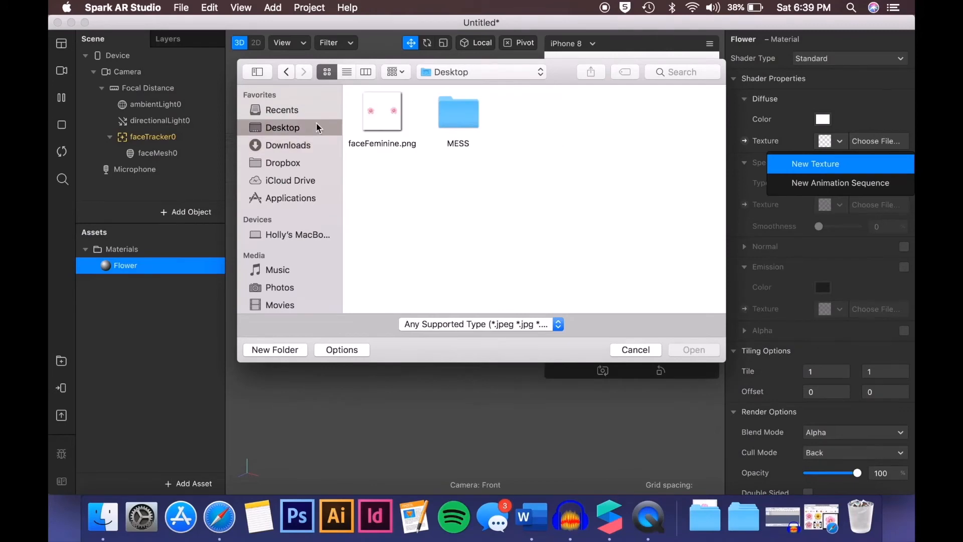
pyautogui.click(368, 119)
pyautogui.click(701, 347)
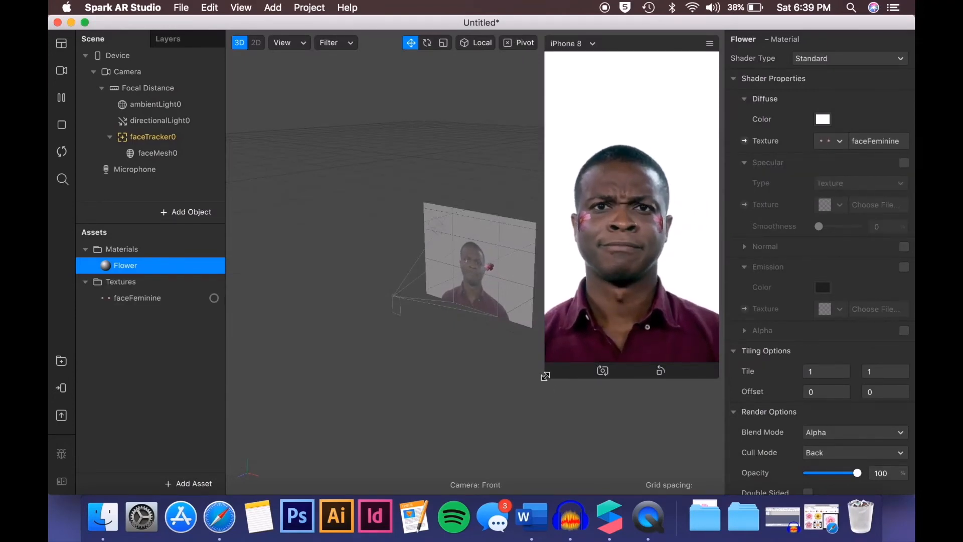
# - Enlarge the iPhone 8 preview and check the filter on the second and third real-time simulation faces
pyautogui.moveTo(546, 376); pyautogui.dragTo(493, 437)
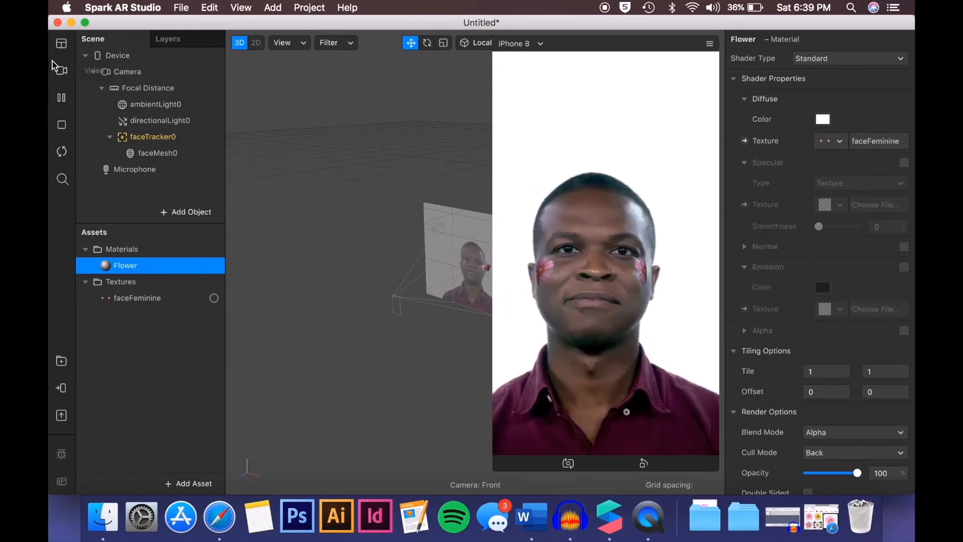
pyautogui.click(62, 70)
pyautogui.click(137, 145)
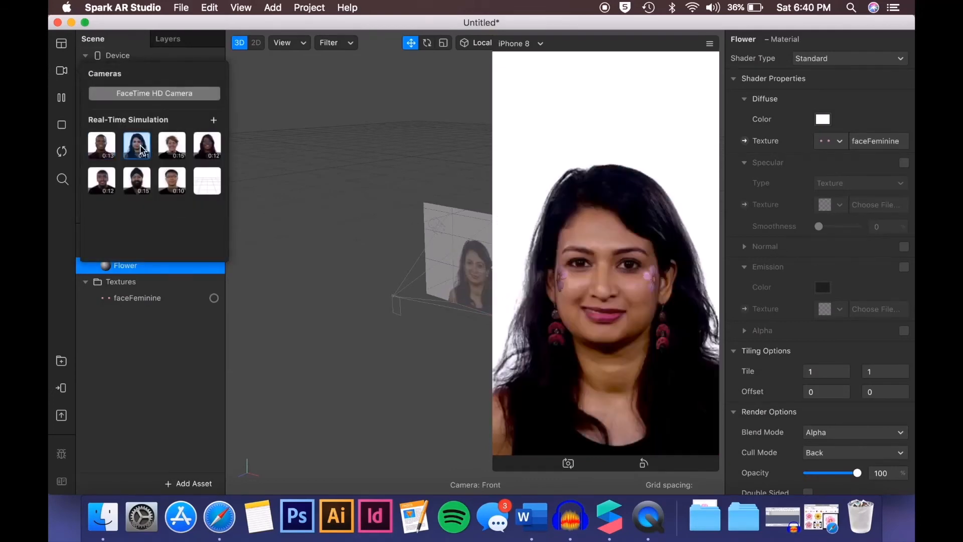
pyautogui.click(171, 151)
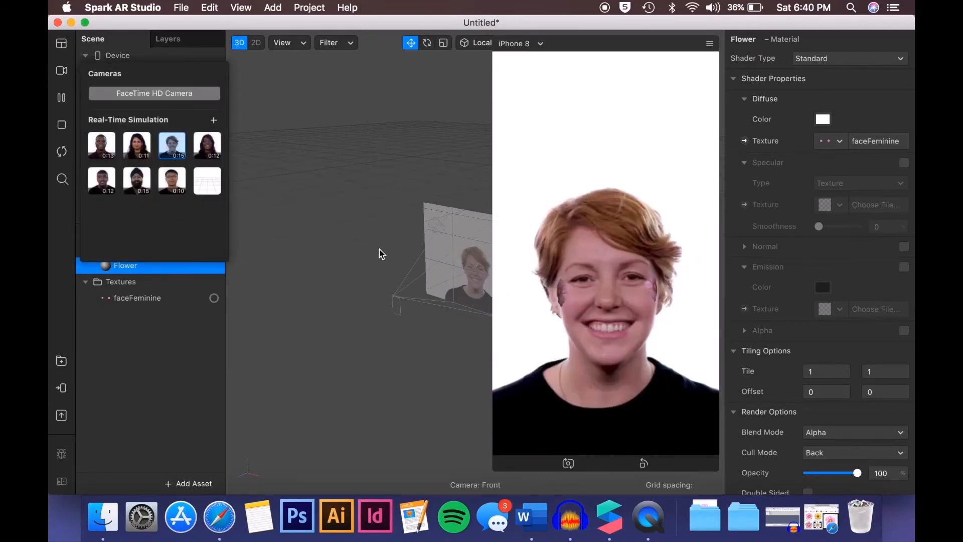
pyautogui.click(338, 272)
# - Switch to Safari, search Google for "photo pea" and open the Photopea online editor in a full-screen window
pyautogui.click(820, 518)
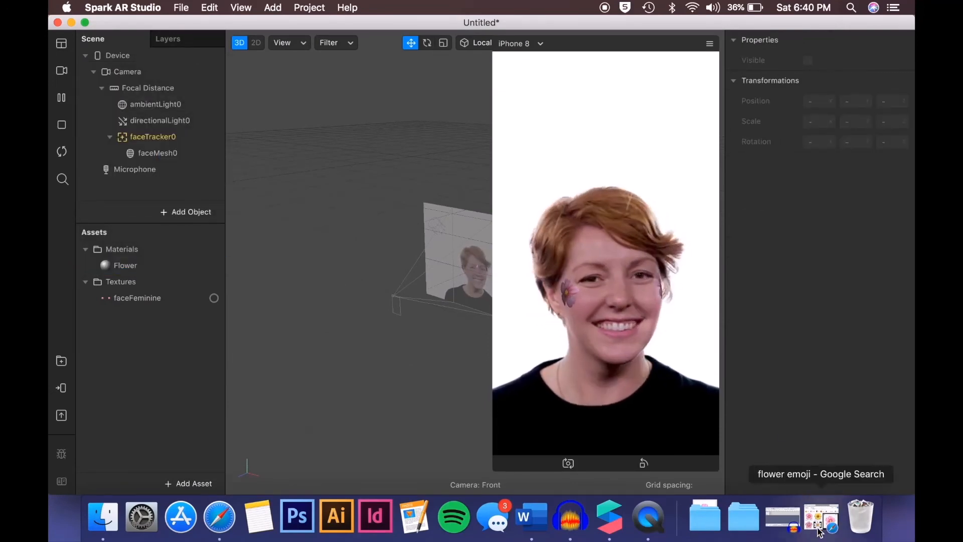
pyautogui.click(572, 31)
pyautogui.write('photopea')
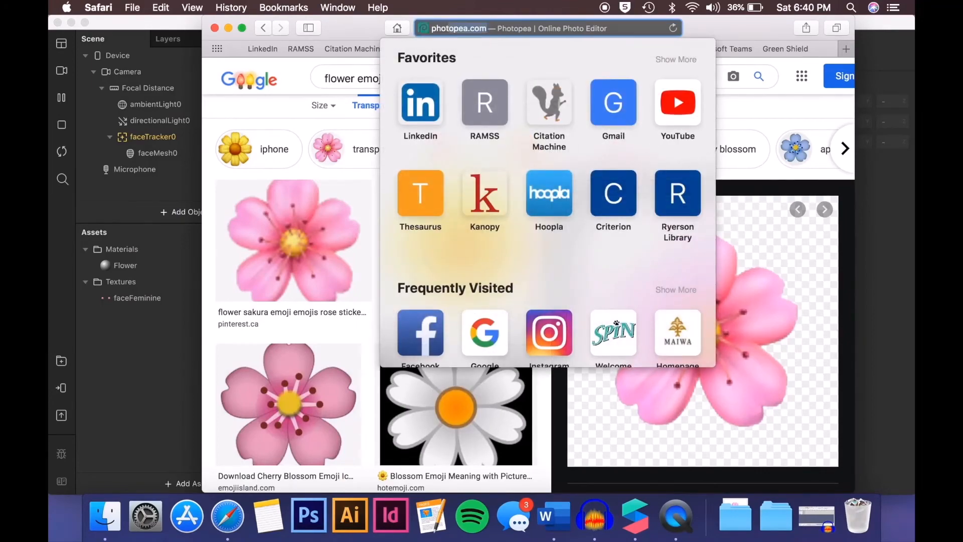
pyautogui.write(' pea')
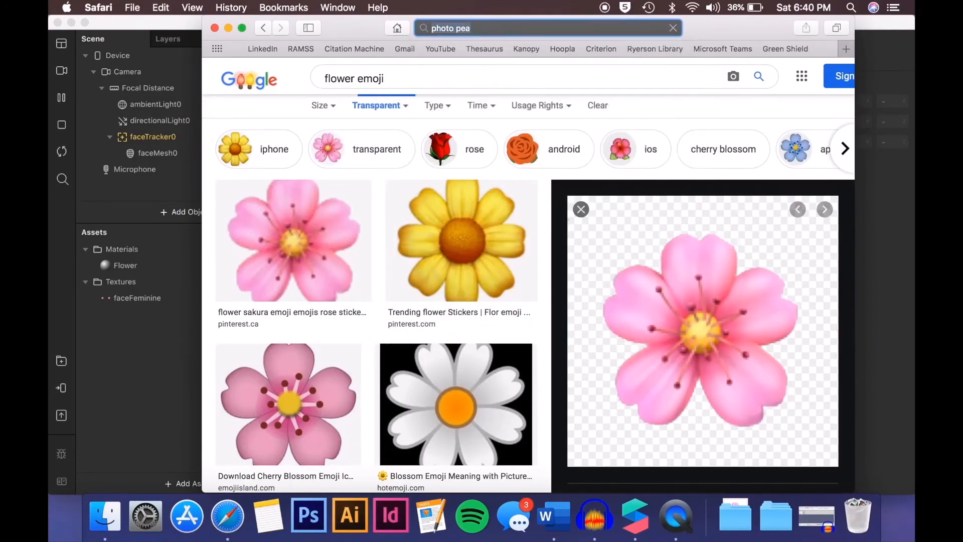
pyautogui.press('Return')
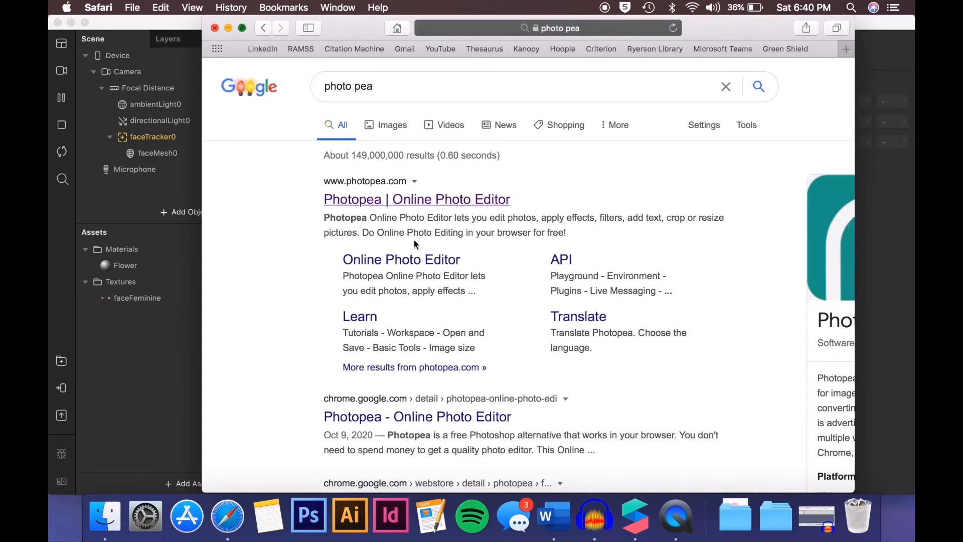
pyautogui.press('ctrl+super+f')
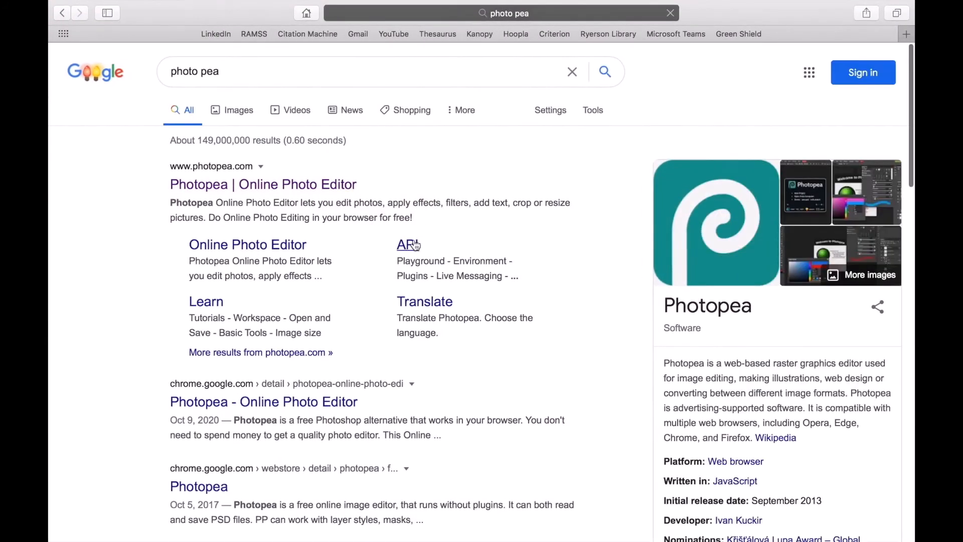
pyautogui.click(416, 245)
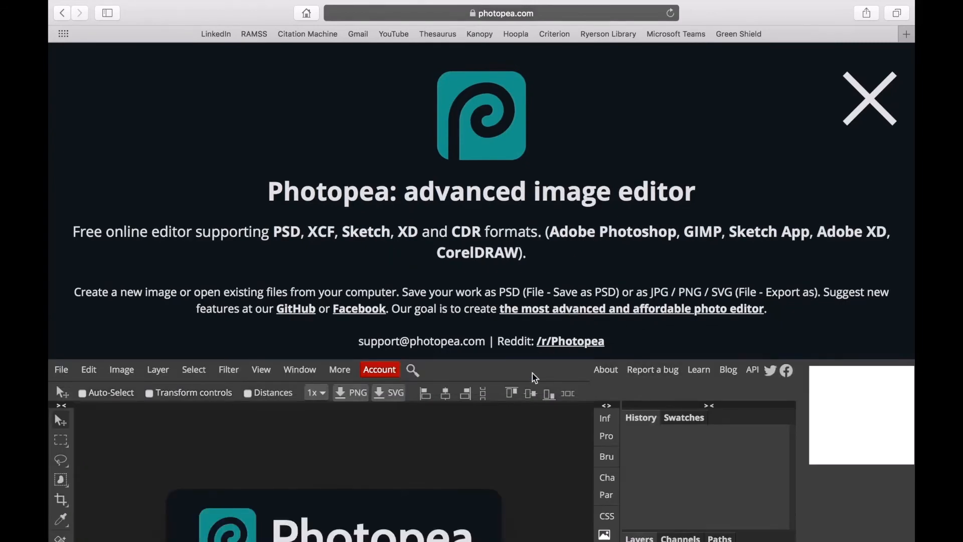
# - Open the faceMasculine image in Photopea from the Textures folder of FaceAssets in Downloads
pyautogui.scroll(-6, 535, 377)
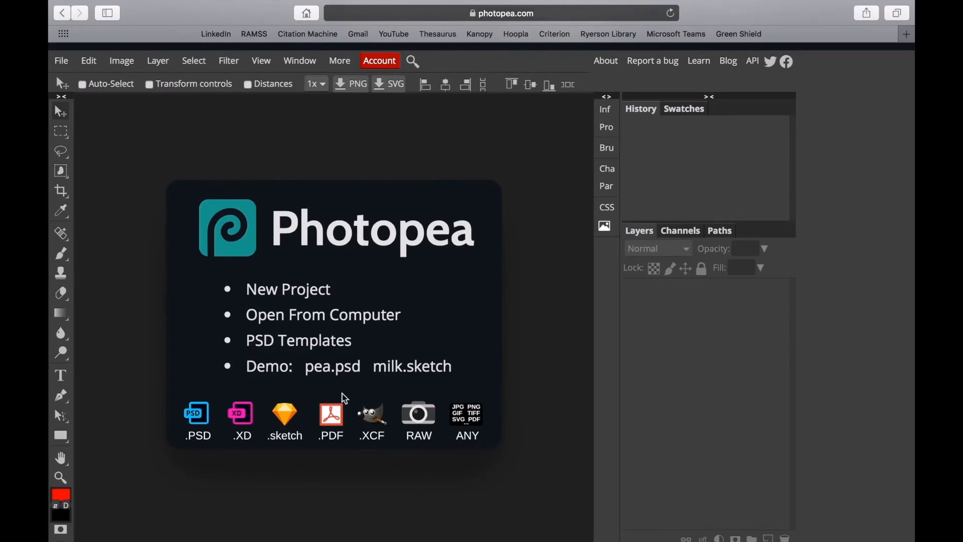
pyautogui.click(63, 61)
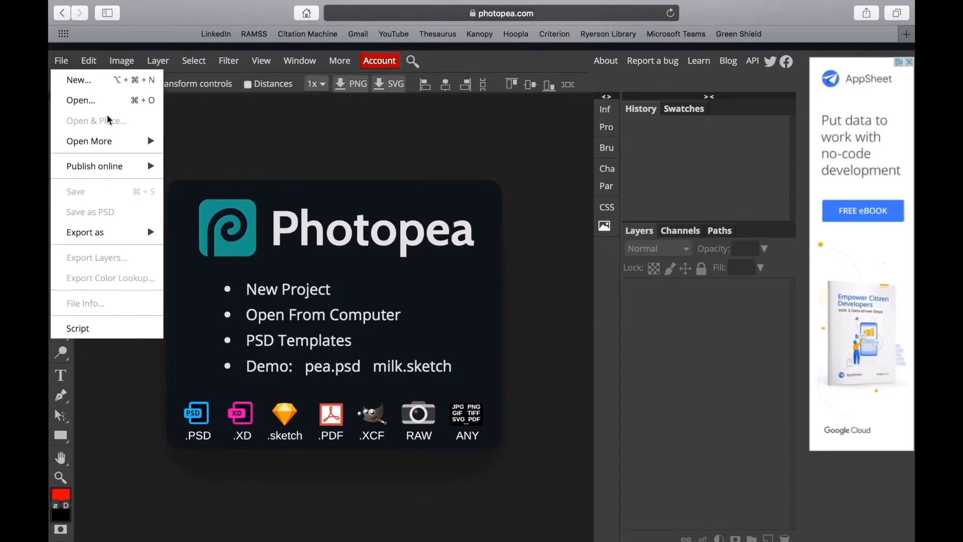
pyautogui.click(83, 101)
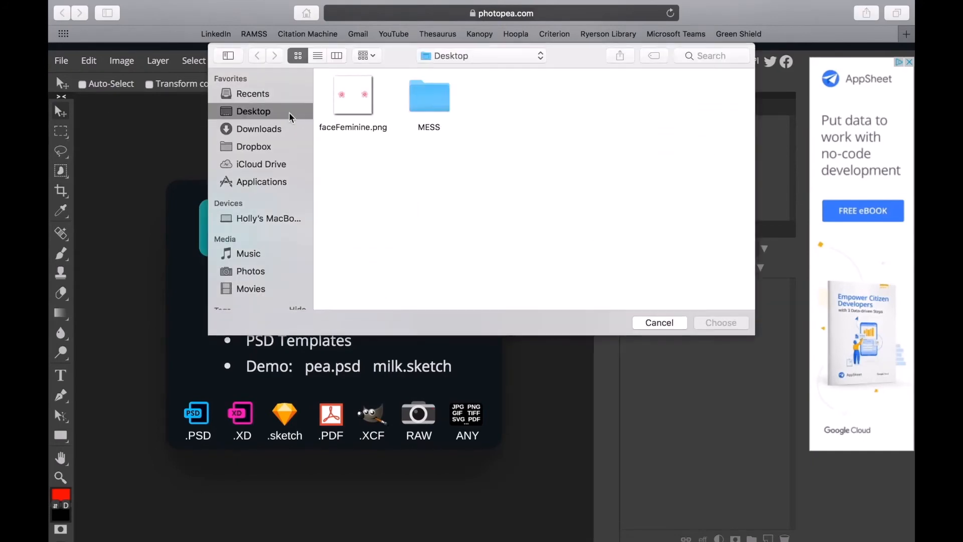
pyautogui.click(259, 128)
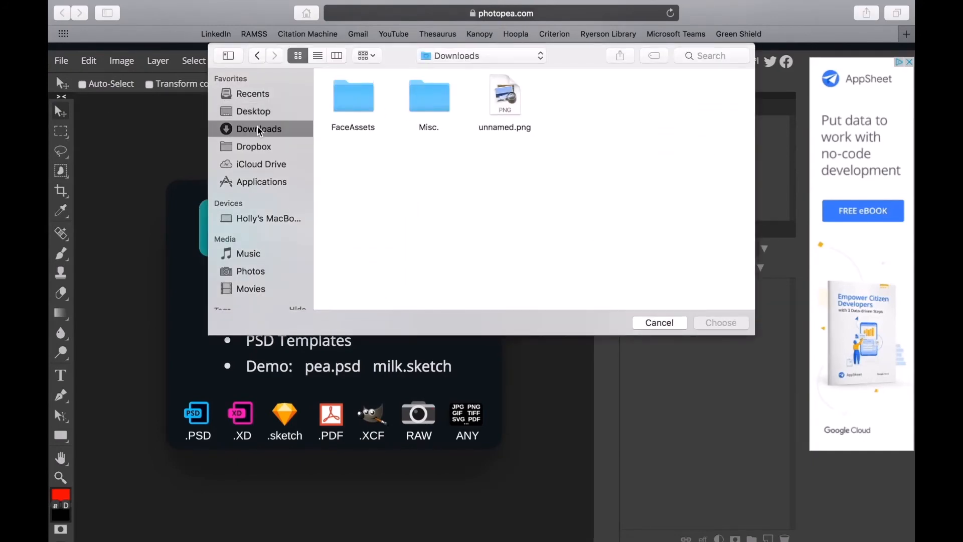
pyautogui.doubleClick(364, 113)
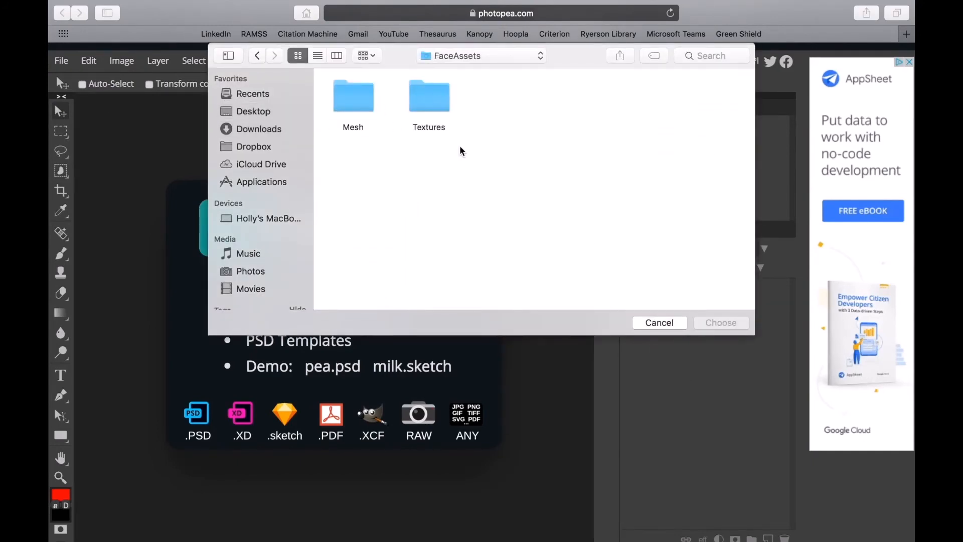
pyautogui.doubleClick(447, 100)
pyautogui.doubleClick(426, 95)
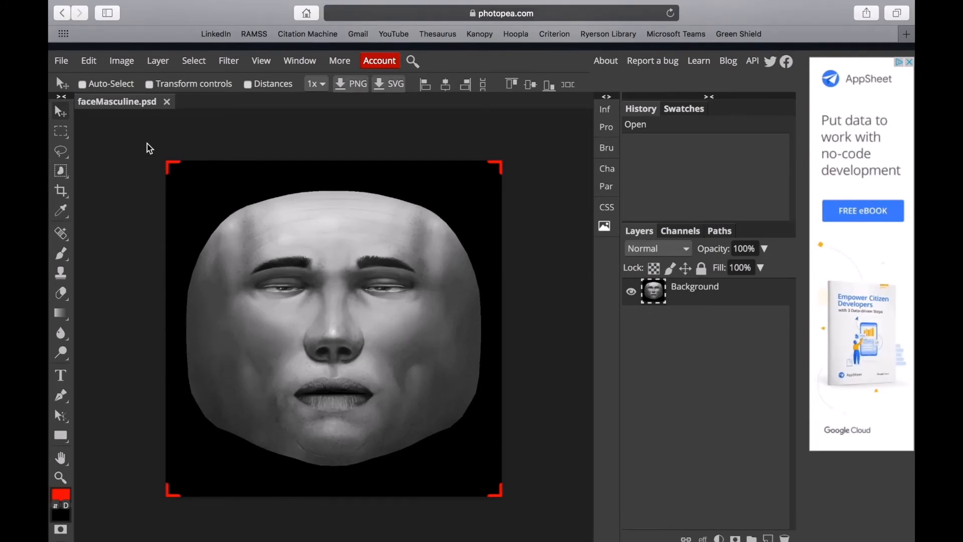
# - Place unnamed.png from Downloads into the face image, scaled to about 31%, on the cheek at the image's left
pyautogui.scroll(-1, 65, 58)
pyautogui.click(64, 54)
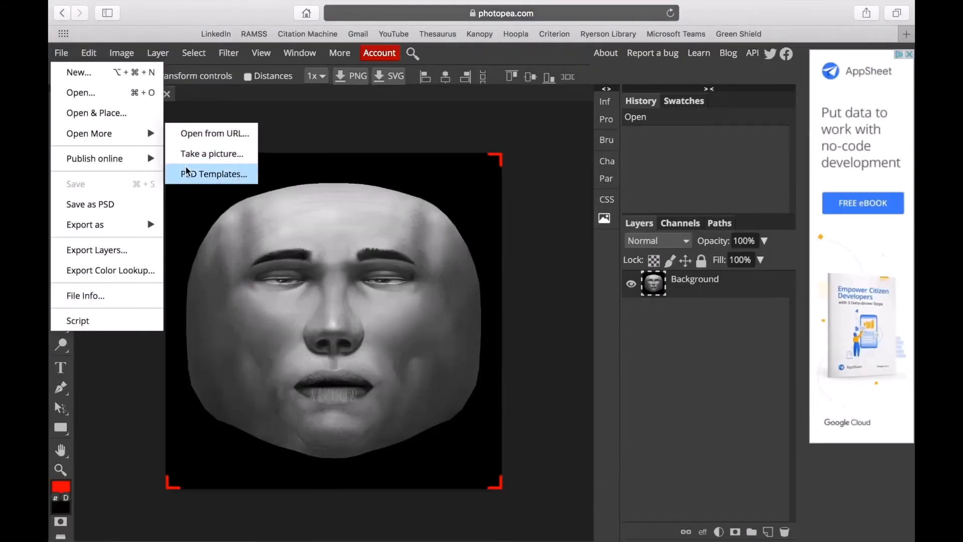
pyautogui.click(115, 117)
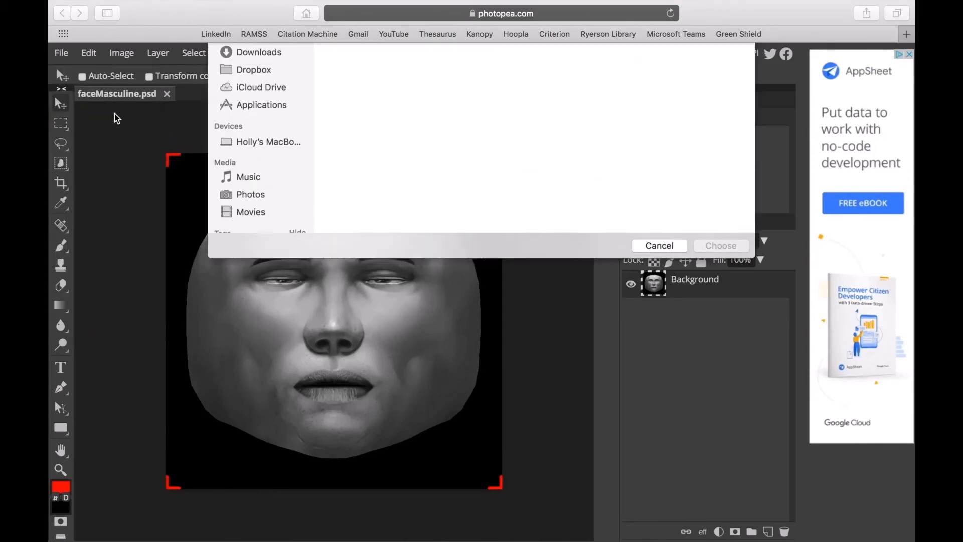
pyautogui.click(261, 128)
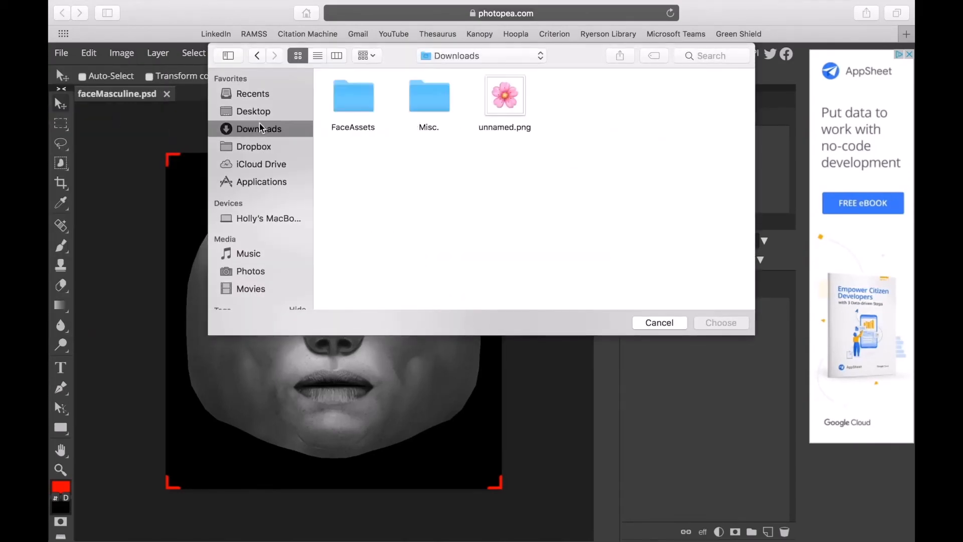
pyautogui.doubleClick(489, 100)
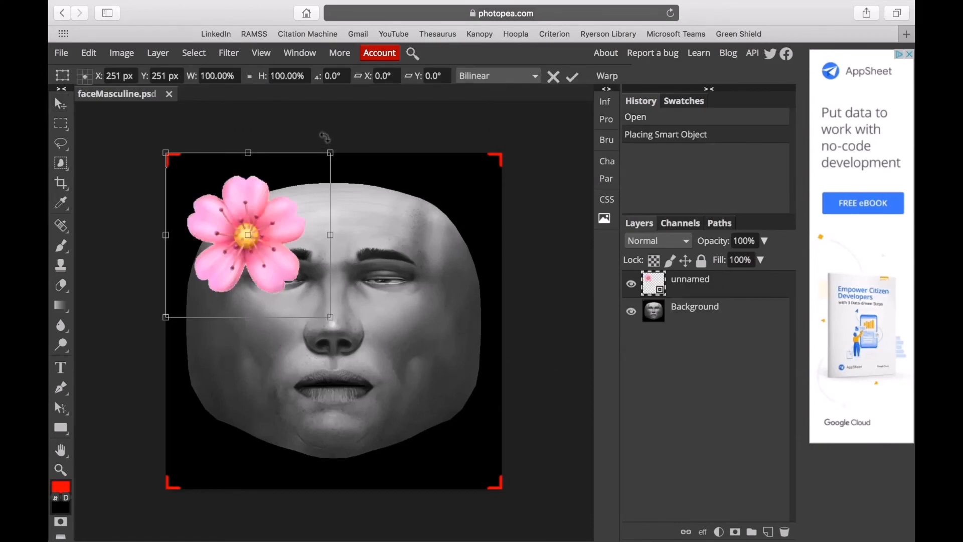
pyautogui.moveTo(332, 153); pyautogui.dragTo(279, 330)
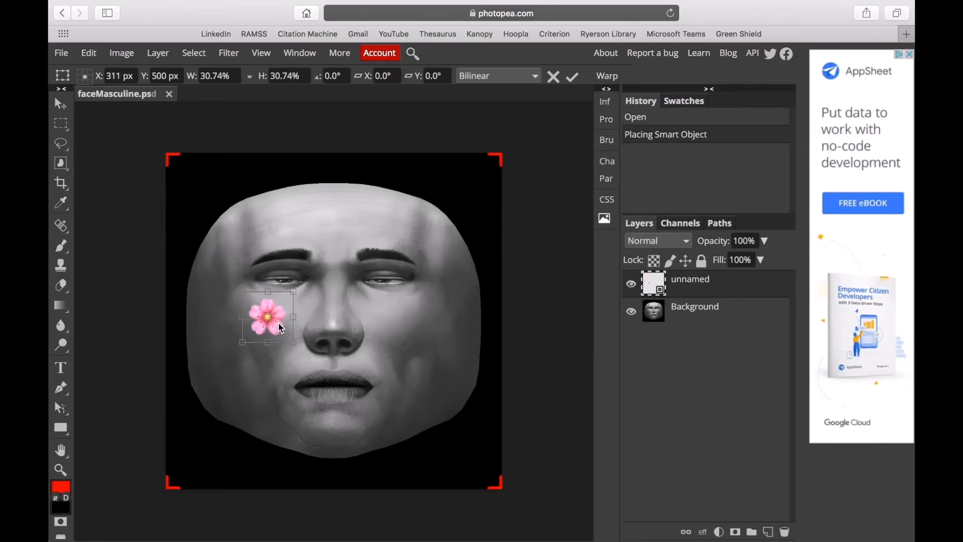
pyautogui.press('Return')
# - Duplicate the flower layer and move the copy to the matching spot on the opposite cheek
pyautogui.rightClick(698, 284)
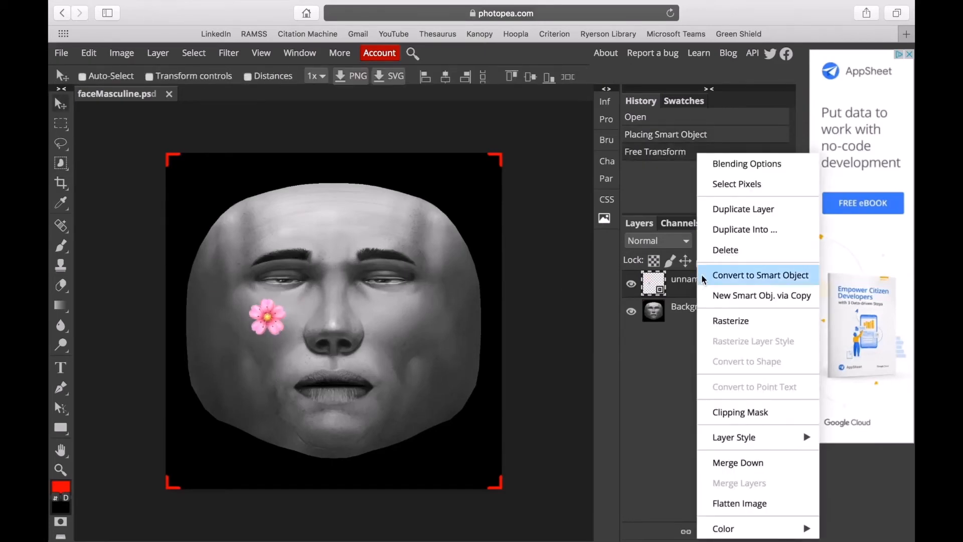
pyautogui.click(748, 211)
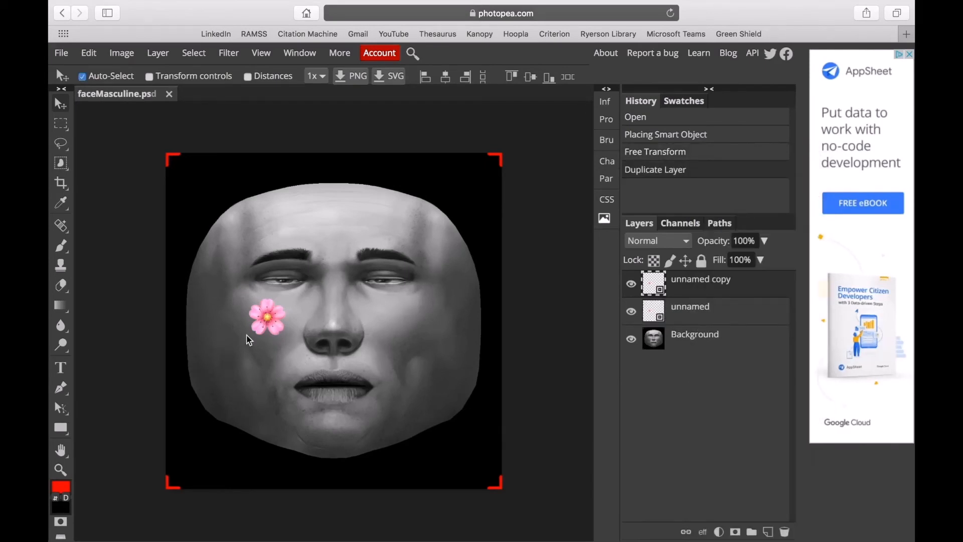
pyautogui.press('super+t')
pyautogui.click(494, 51)
pyautogui.moveTo(275, 326); pyautogui.dragTo(407, 323)
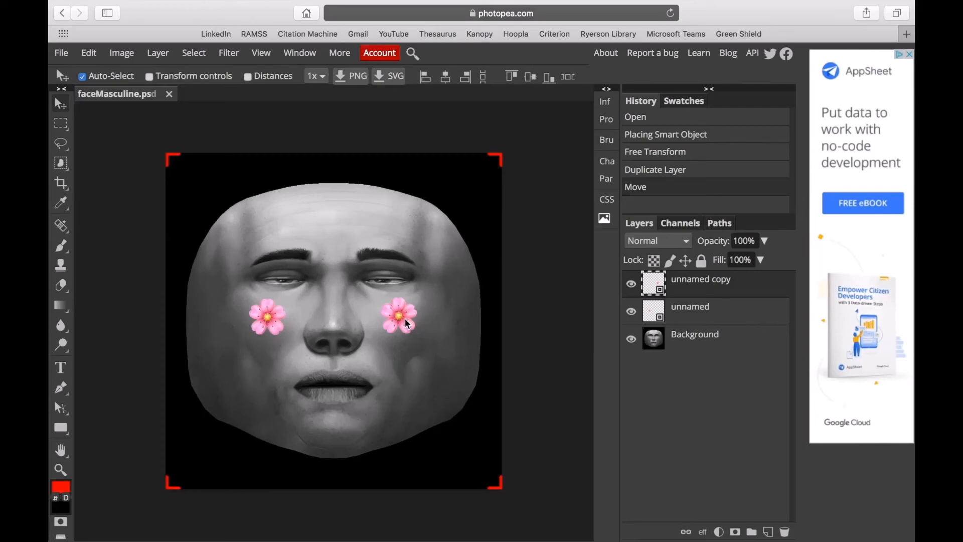
pyautogui.moveTo(407, 324)
pyautogui.mouseDown()
pyautogui.moveTo(421, 351)
pyautogui.moveTo(409, 324)
pyautogui.mouseUp()
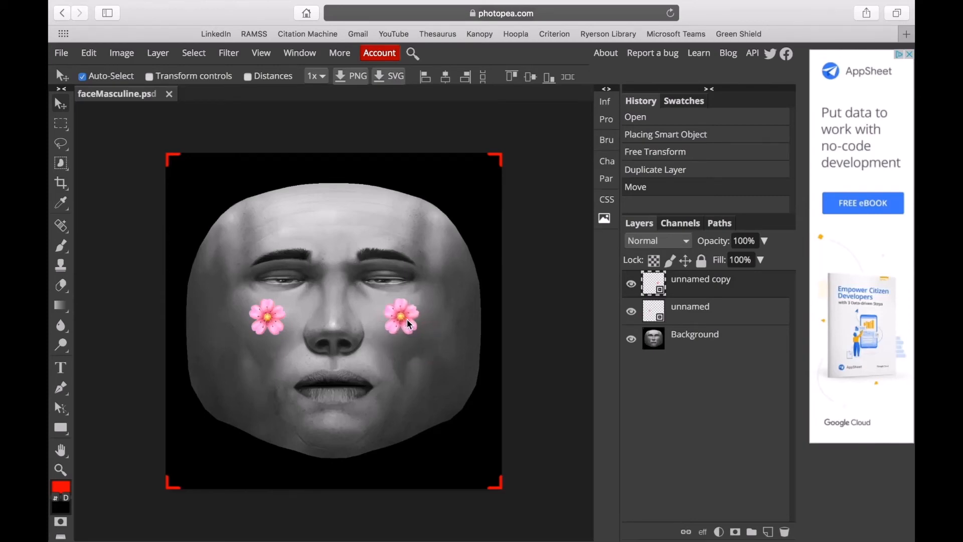
# - Hide the Background layer and export the two flowers as a 1024 x 1024 px PNG at 100% quality
pyautogui.click(630, 339)
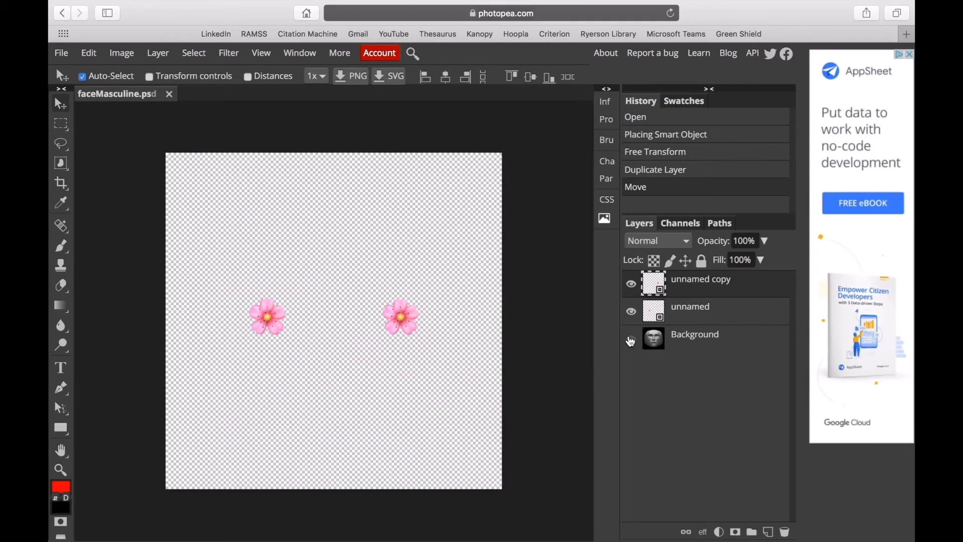
pyautogui.click(62, 52)
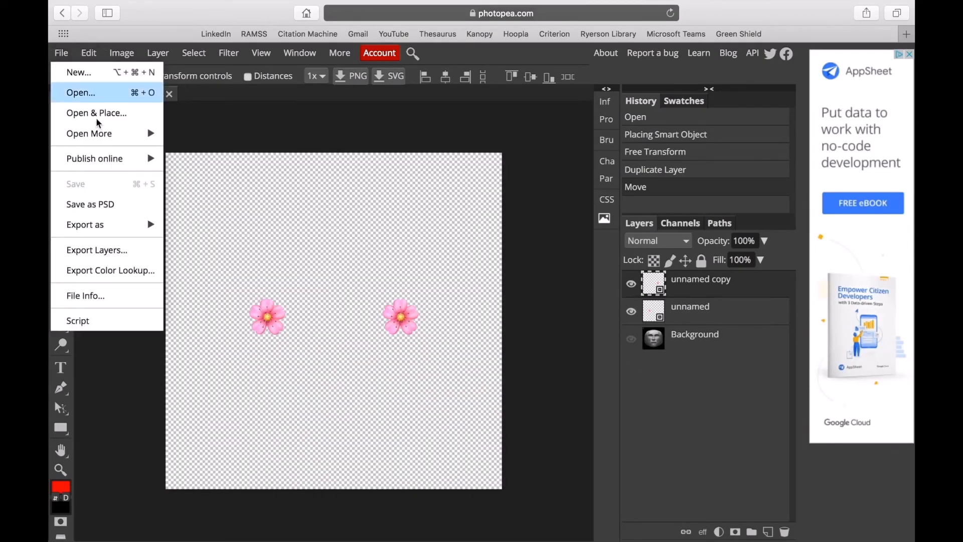
pyautogui.moveTo(125, 224)
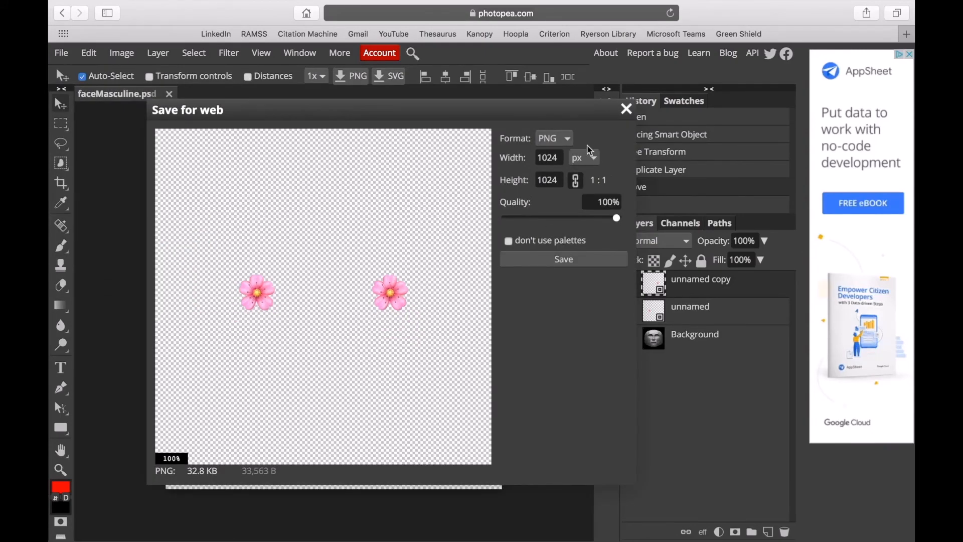
pyautogui.click(564, 262)
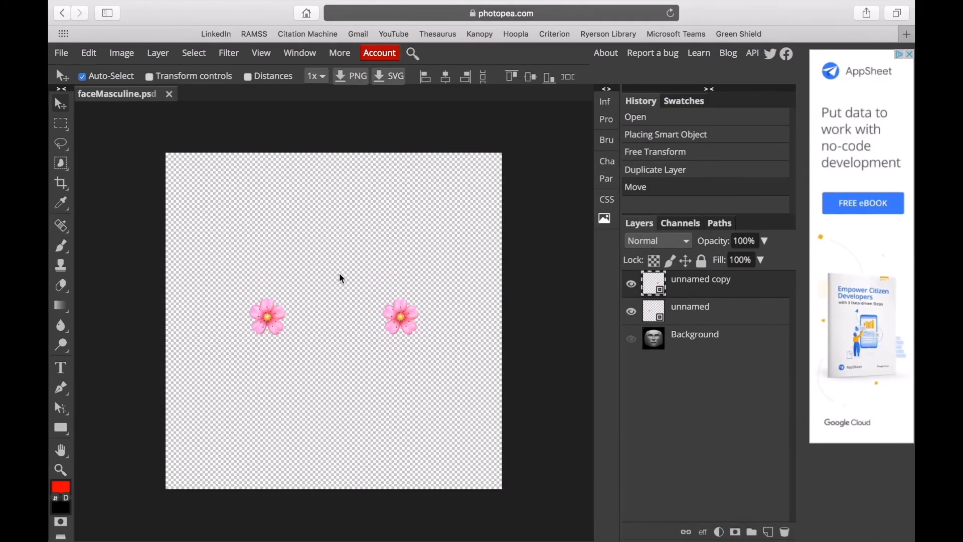
# - Switch to Spark AR Studio and delete the faceFeminine texture, including its file in the project folder
pyautogui.moveTo(135, 2)
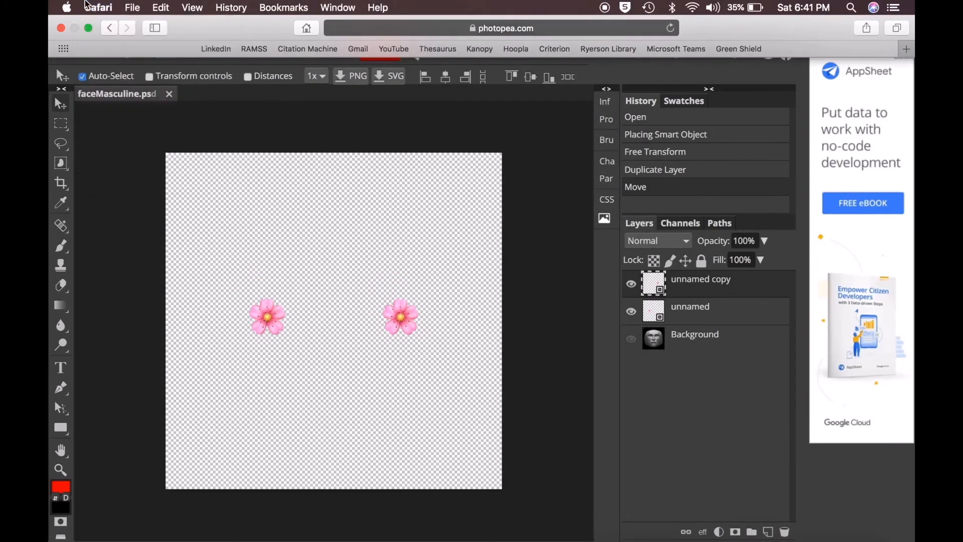
pyautogui.hotkey('ctrl', 'Up')
pyautogui.click(249, 235)
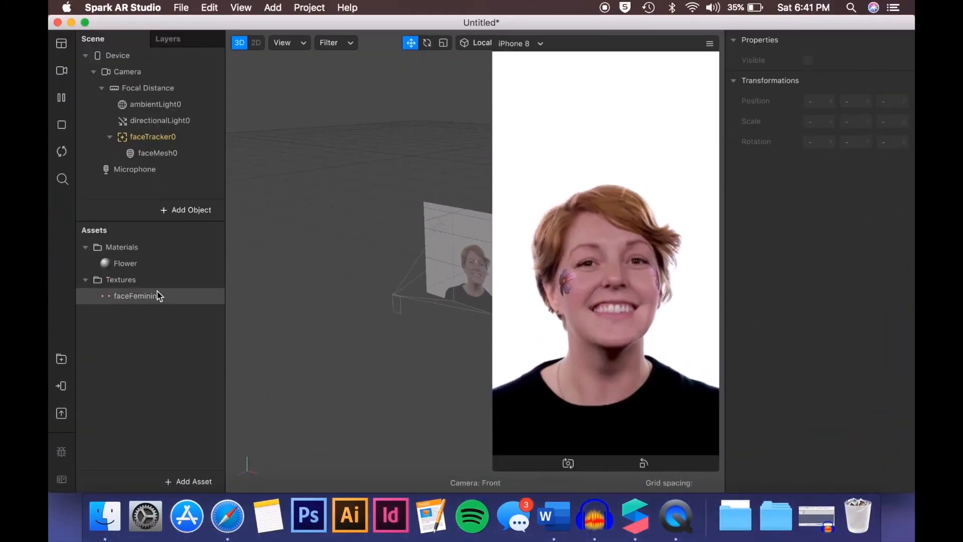
pyautogui.click(130, 295)
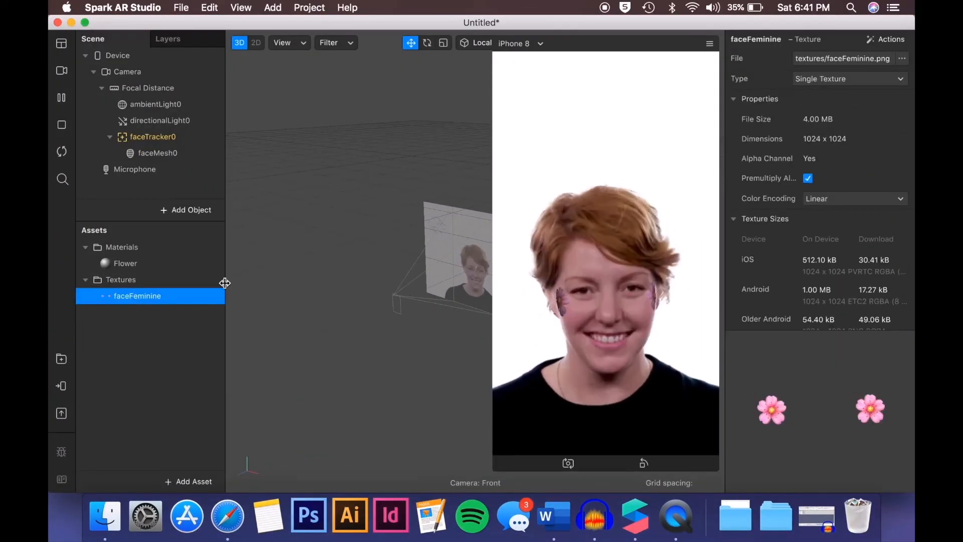
pyautogui.press('BackSpace')
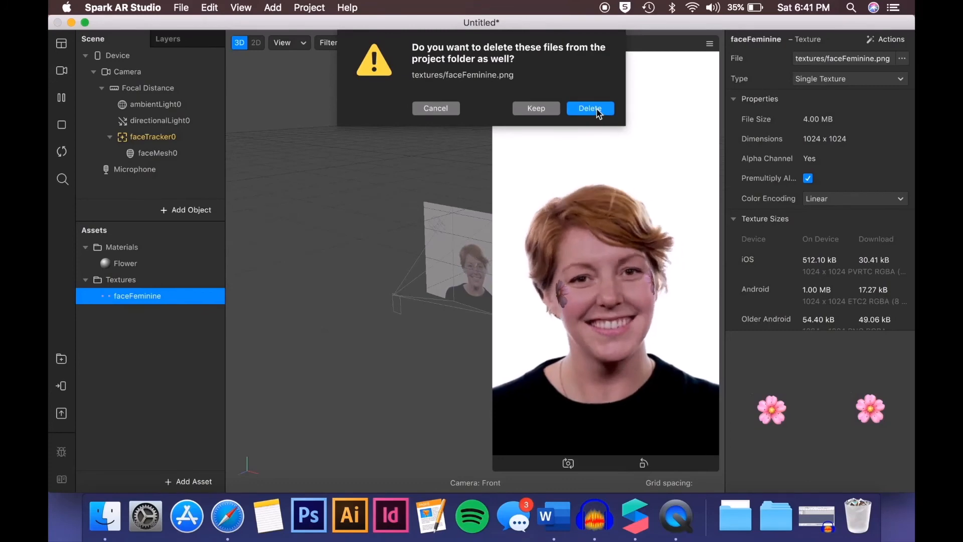
pyautogui.click(590, 108)
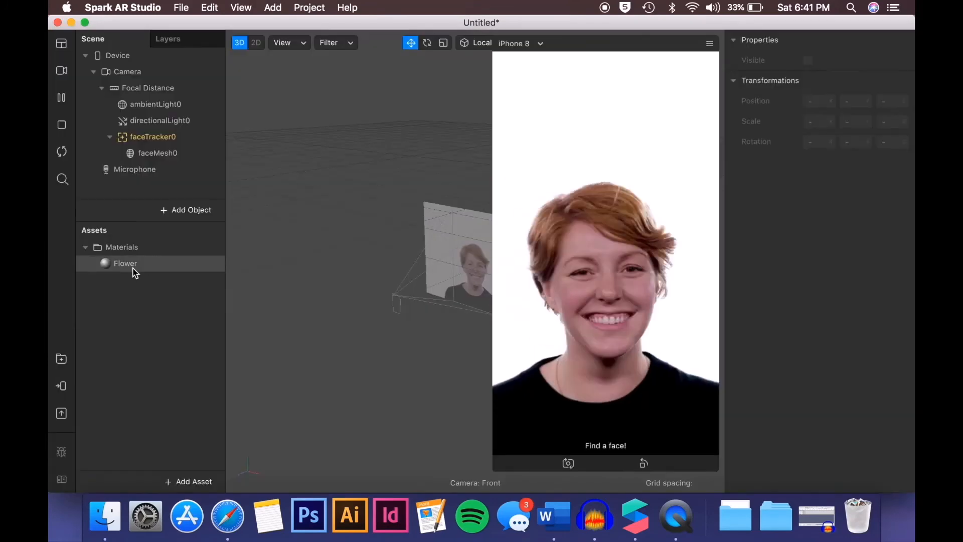
# - Load faceMasculine.png from Downloads as a new diffuse texture for the Flower material
pyautogui.click(133, 266)
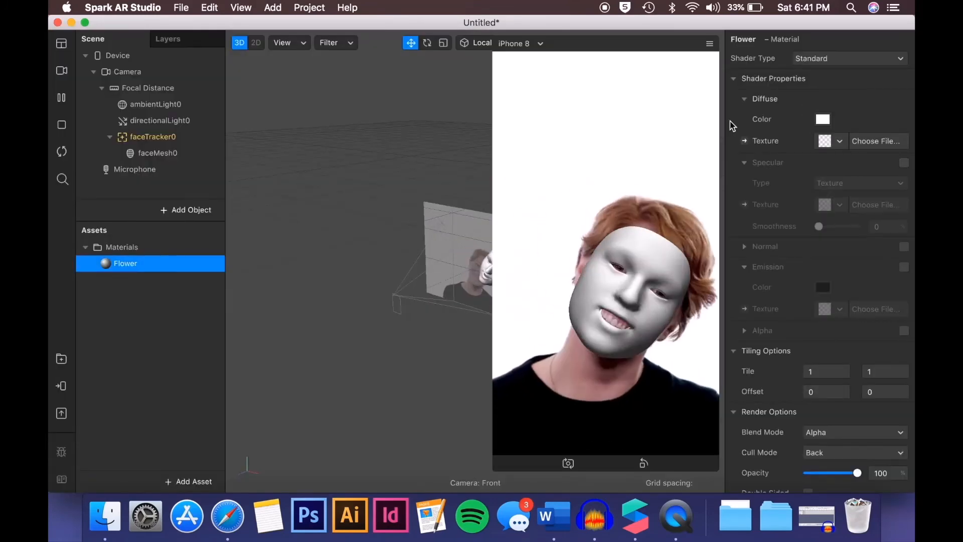
pyautogui.click(840, 141)
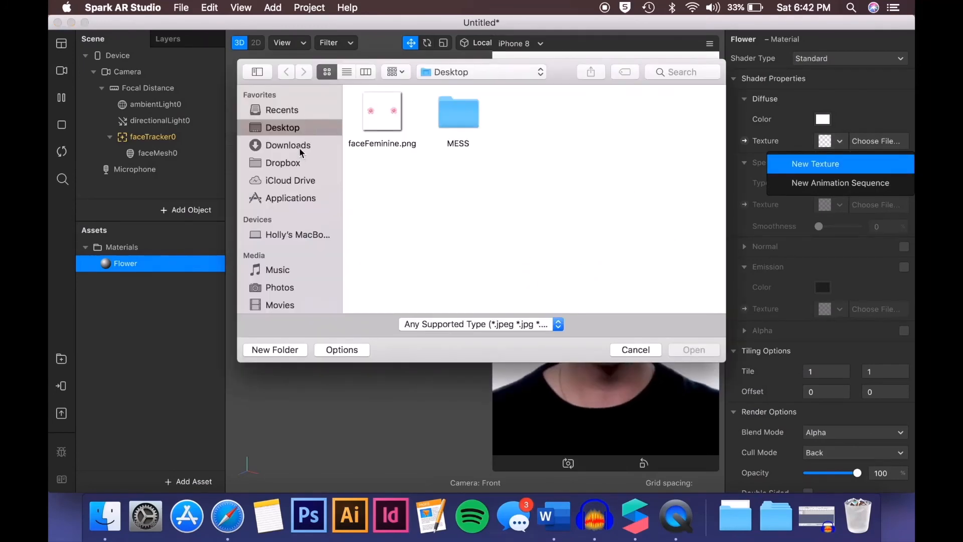
pyautogui.click(288, 145)
pyautogui.click(456, 125)
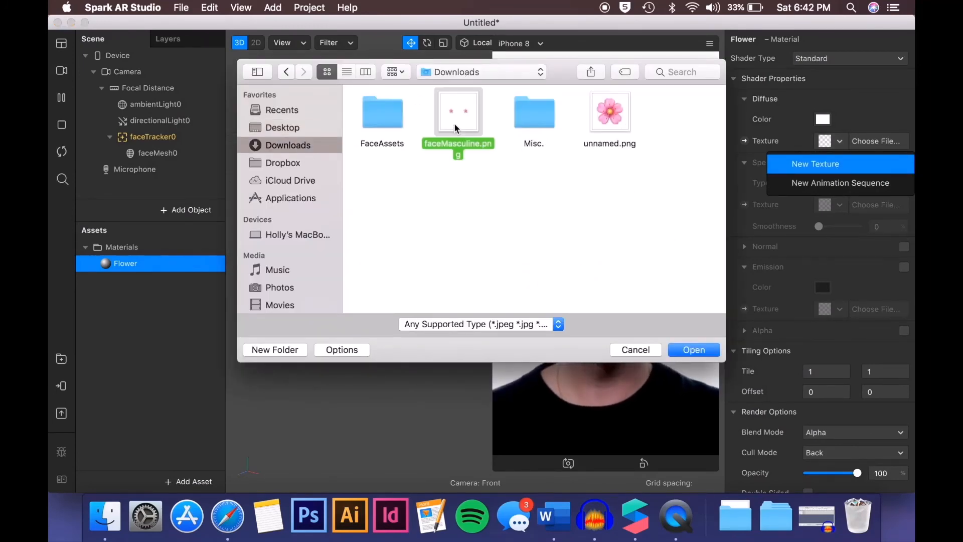
pyautogui.click(635, 350)
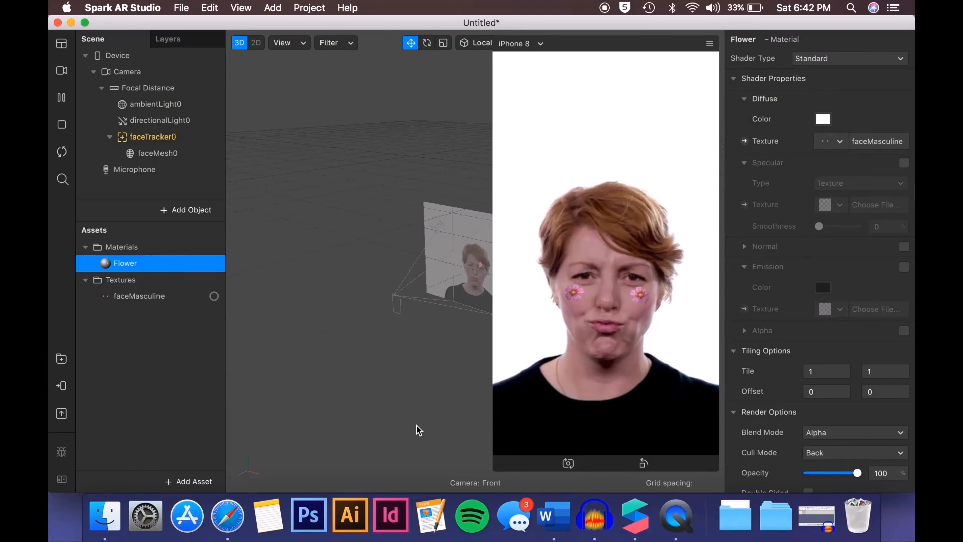
# - Pause the face simulation and view the Upload and Export publishing options, closing them without uploading
pyautogui.click(62, 102)
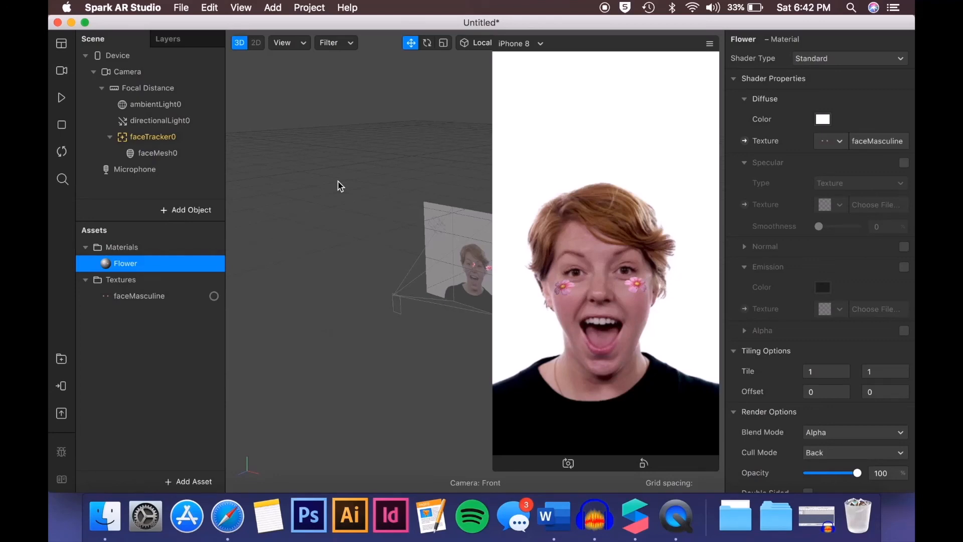
pyautogui.click(181, 7)
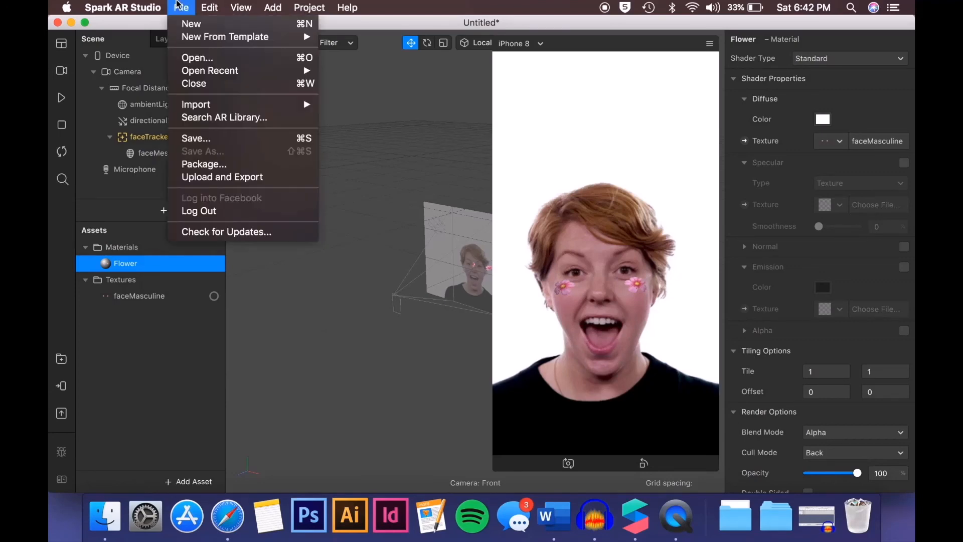
pyautogui.click(337, 236)
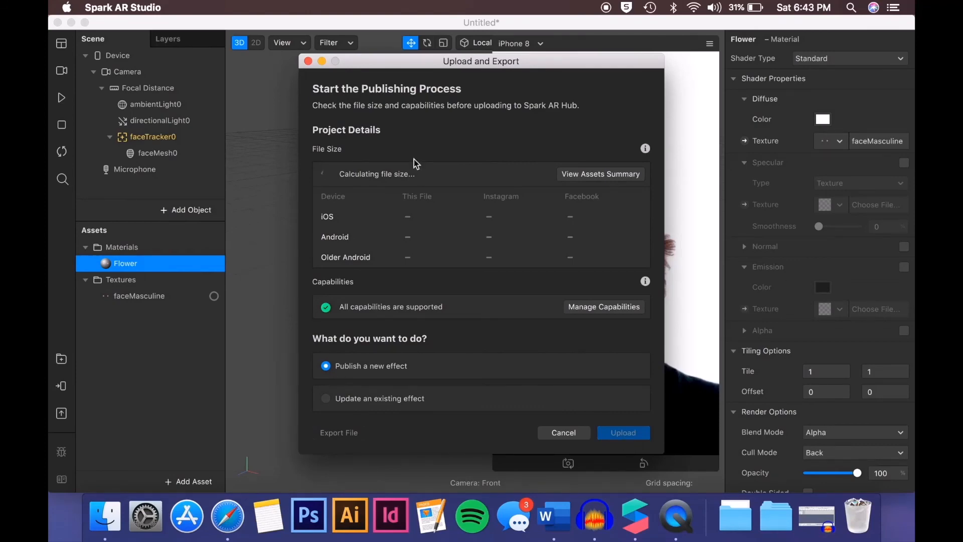
pyautogui.click(308, 61)
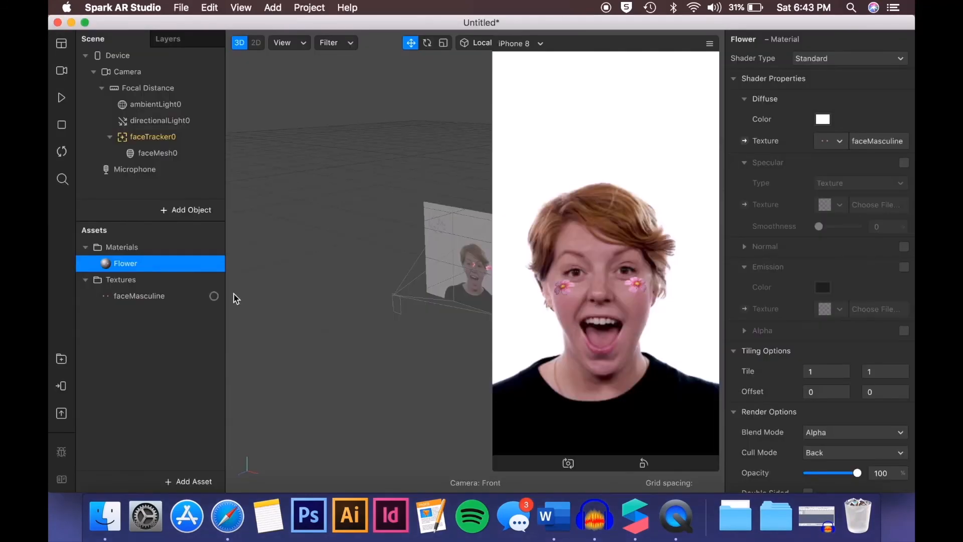